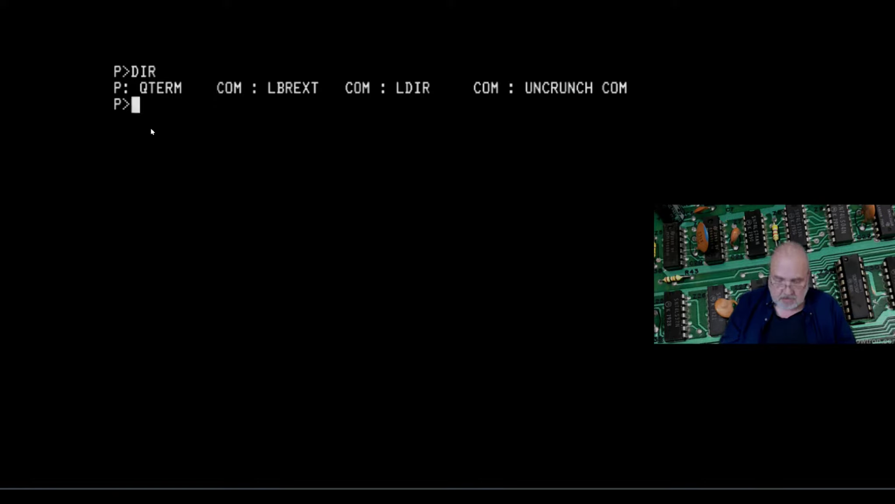
text(QTERM)
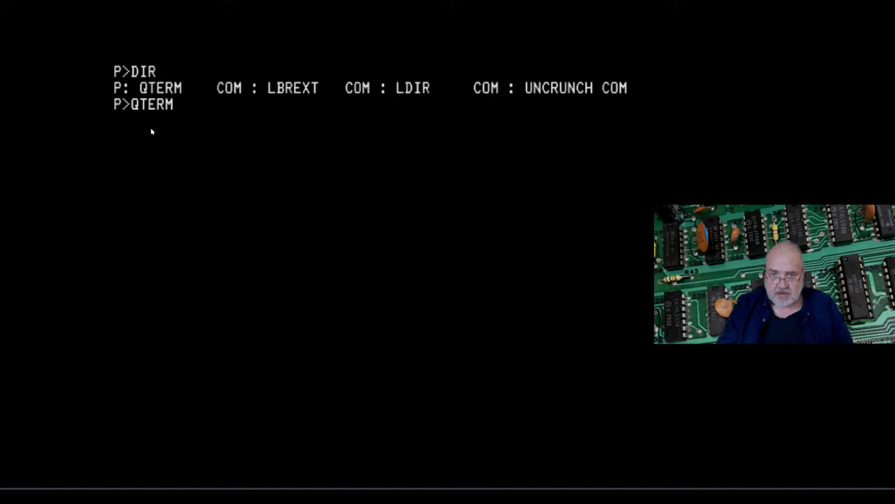
key(Return)
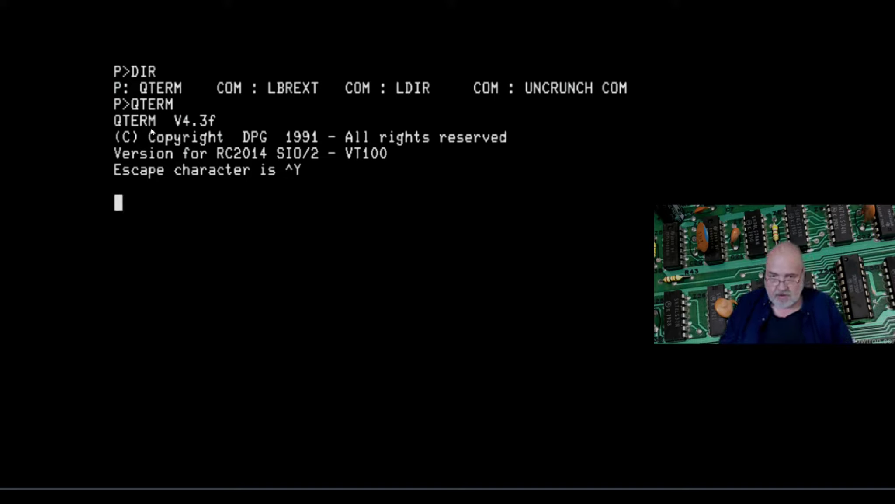
key(ctrl+y)
key(q)
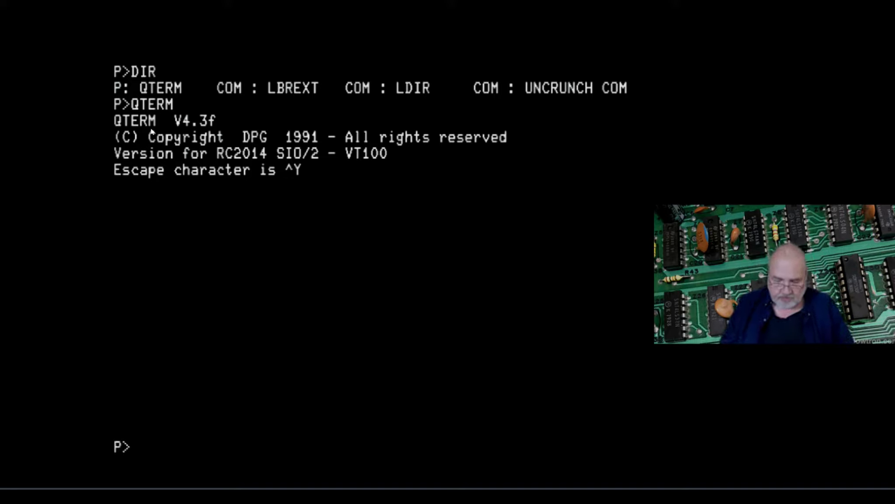
- Start QTERM and request the modem's AT command help with AT$
text(QTERM)
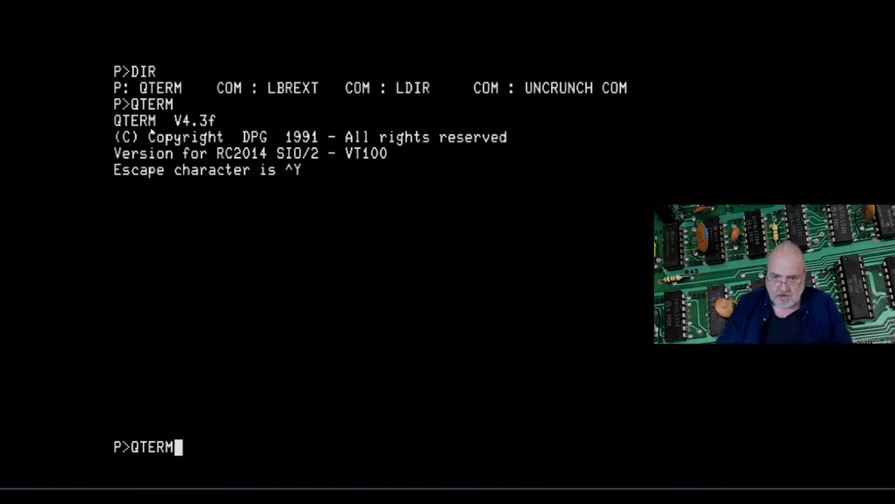
key(Return)
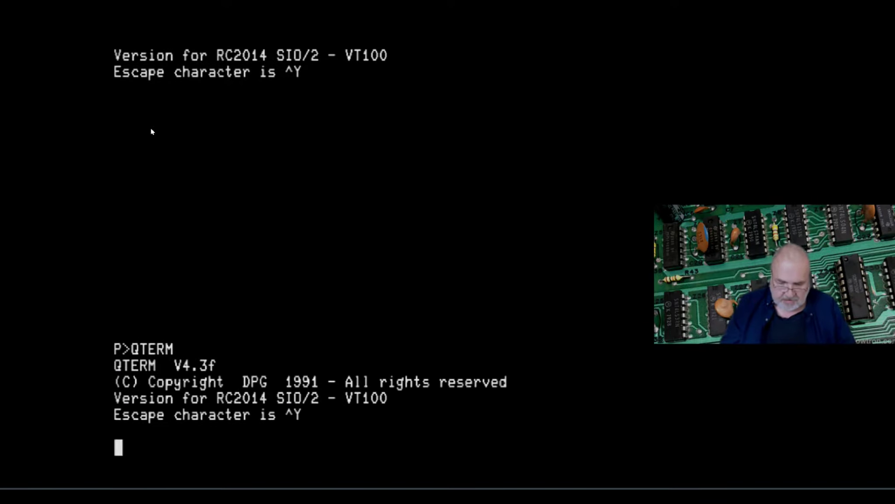
text(AT$)
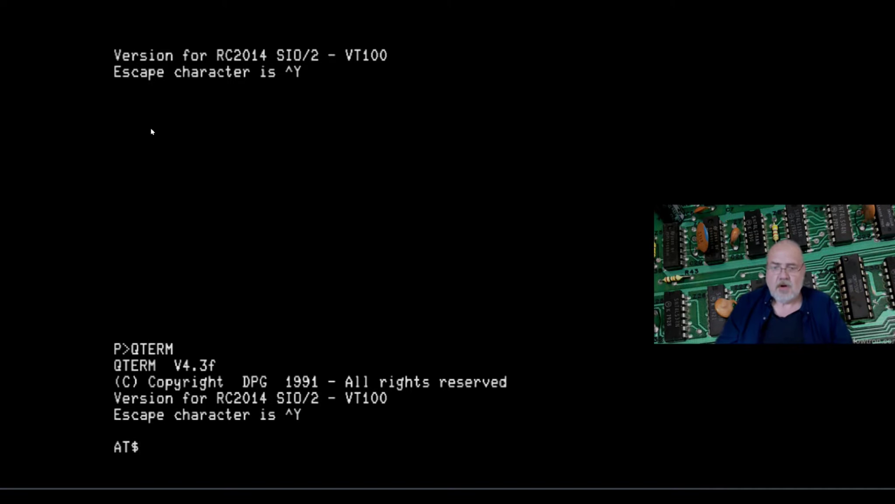
key(Return)
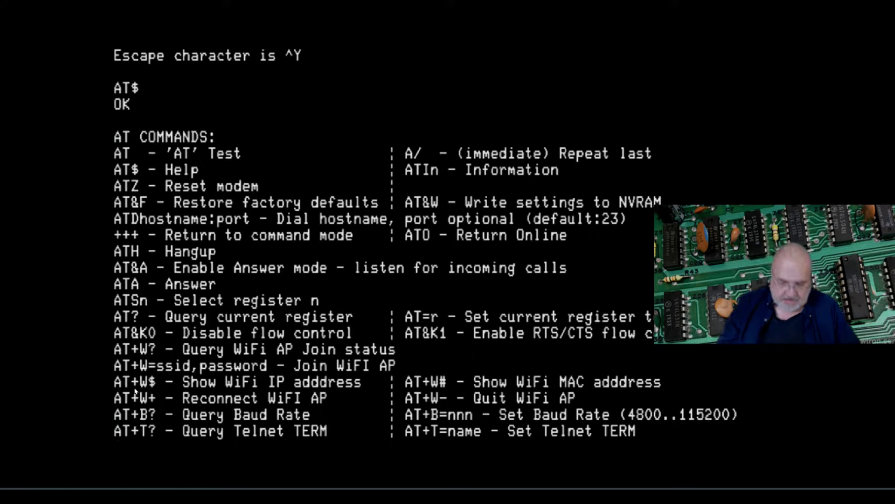
- Query the modem's WiFi IP address with AT+W$
text(AT+)
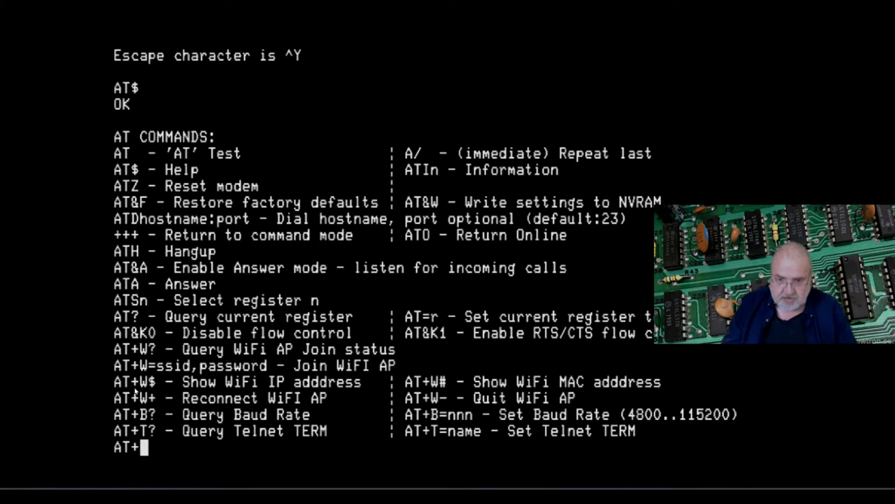
text(W$)
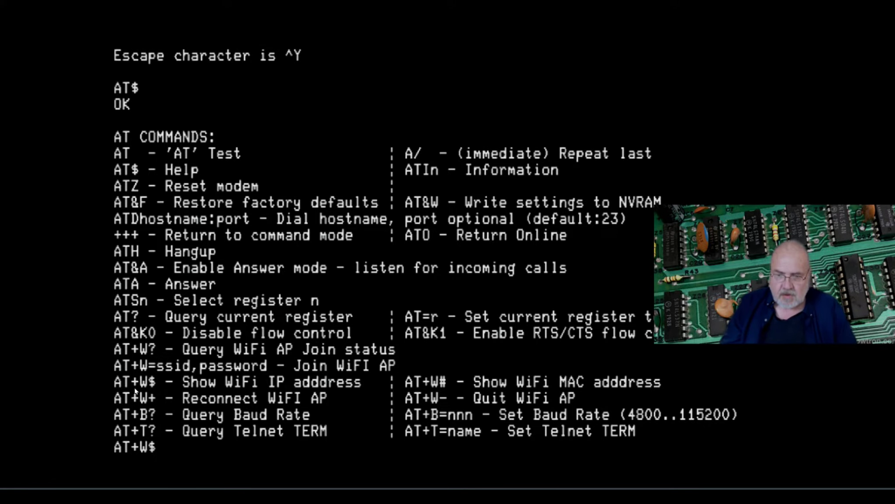
key(Return)
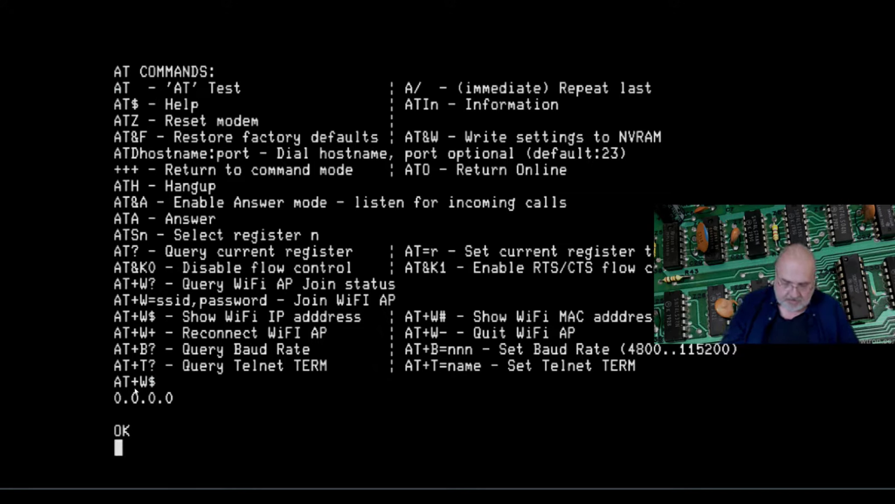
- Reconnect the modem to the WiFi access point with AT+W+
text(A)
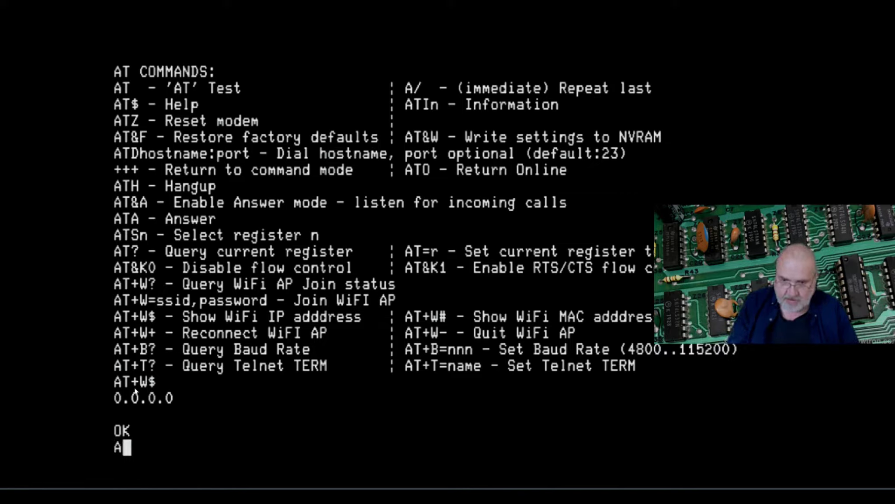
text(T)
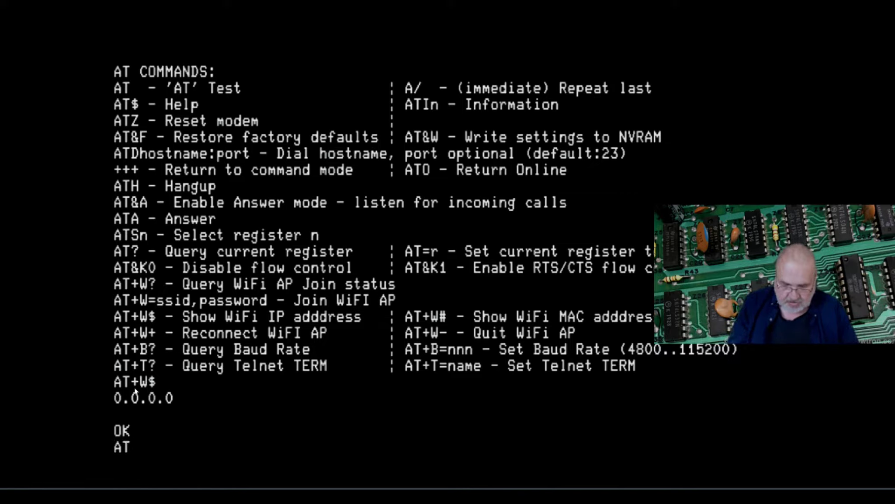
text(+W+)
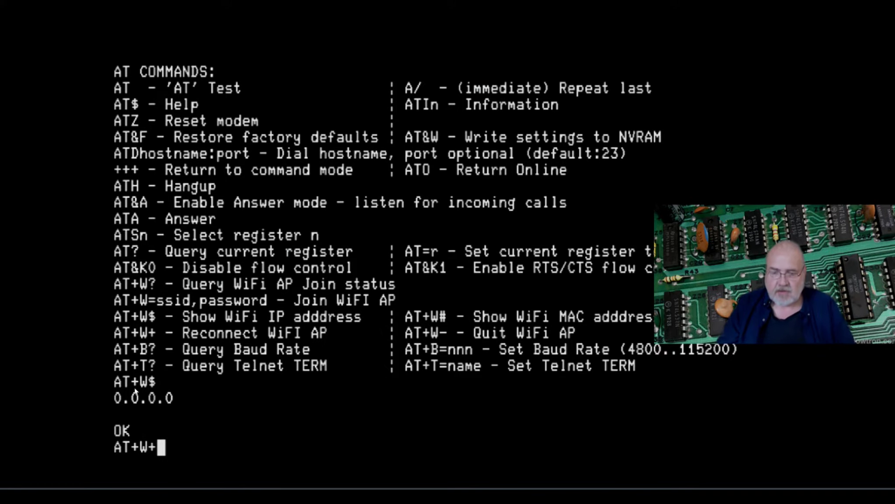
key(Return)
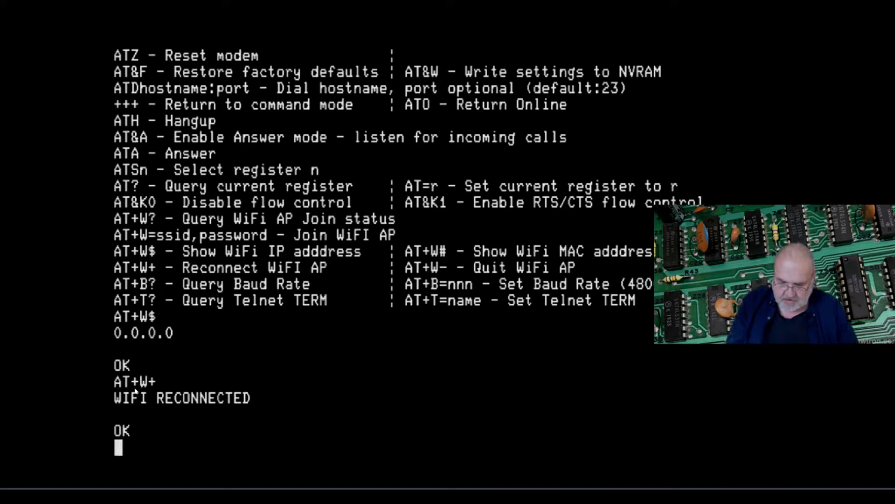
- Check the WiFi IP address again with AT+W$ following the reconnection
text(AT+)
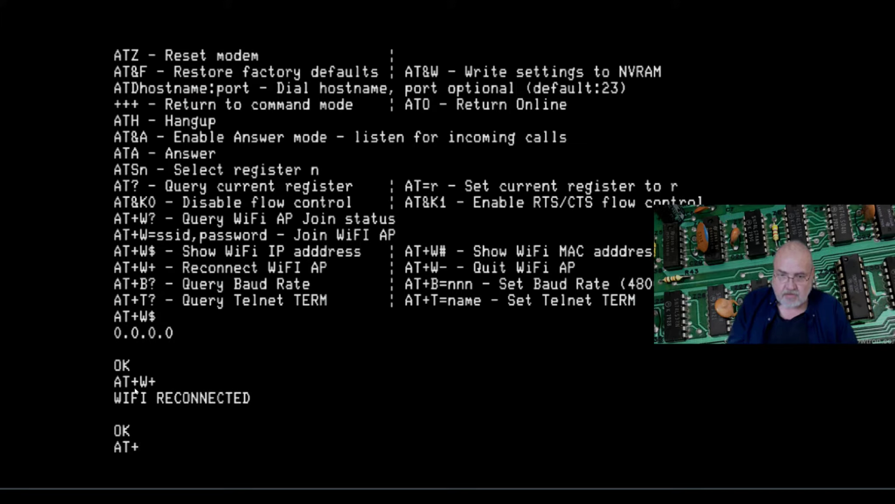
text(W)
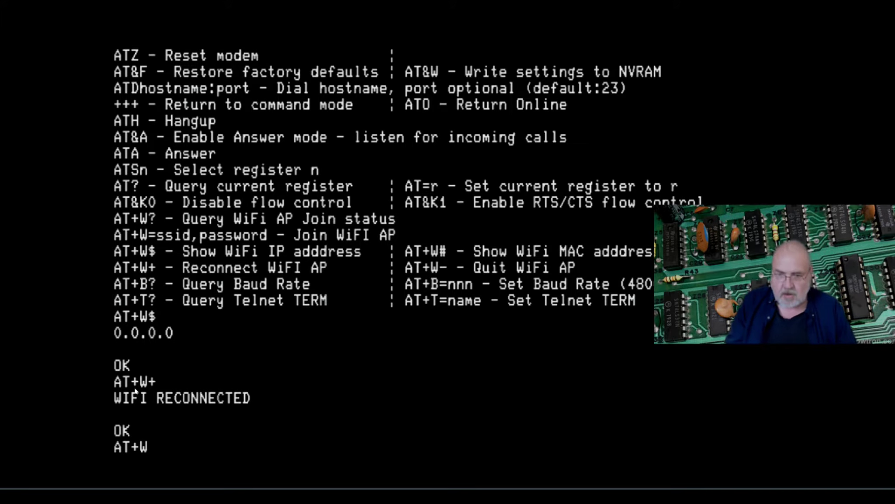
text($)
key(Return)
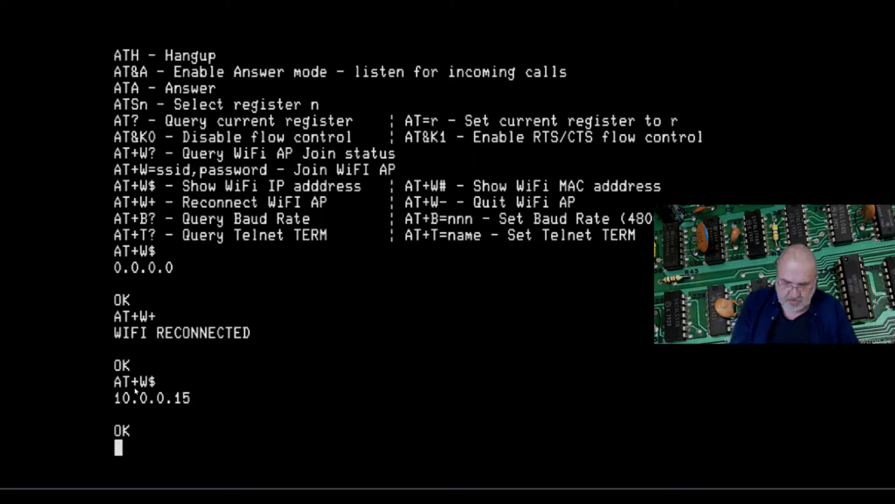
- Dial the bulletin board at 1984BBS.NET with the ATD command
text(A)
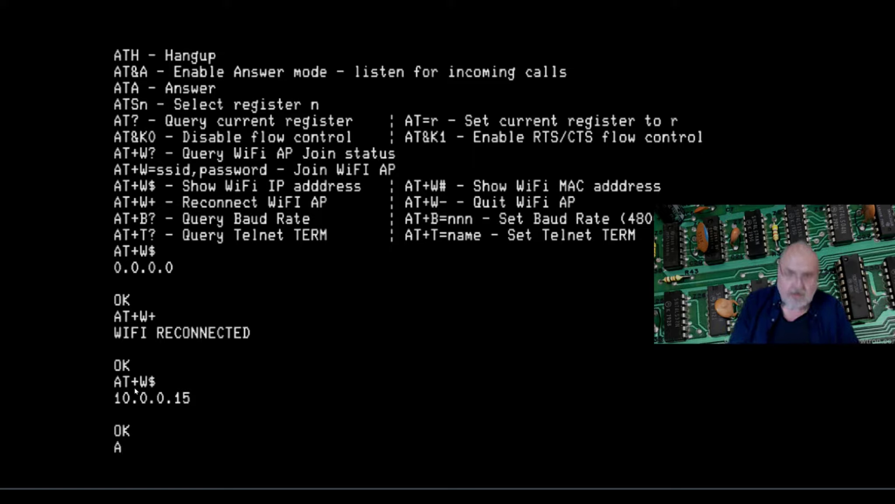
text(TD)
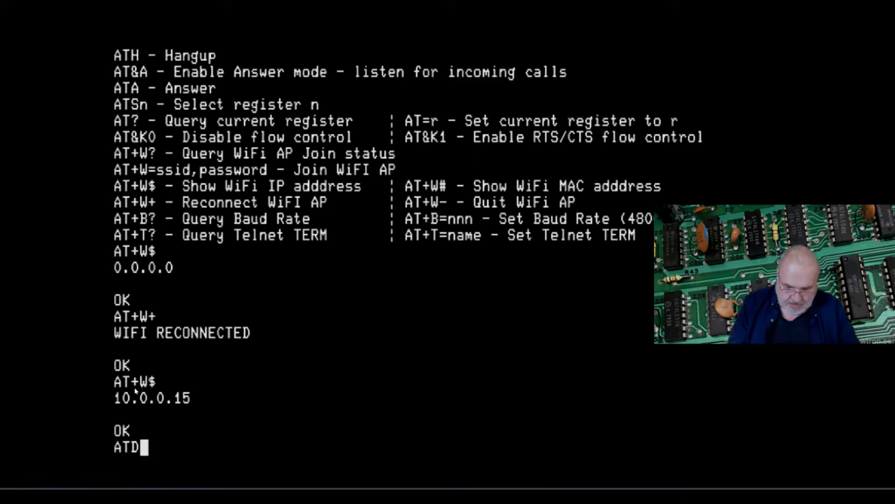
text(1)
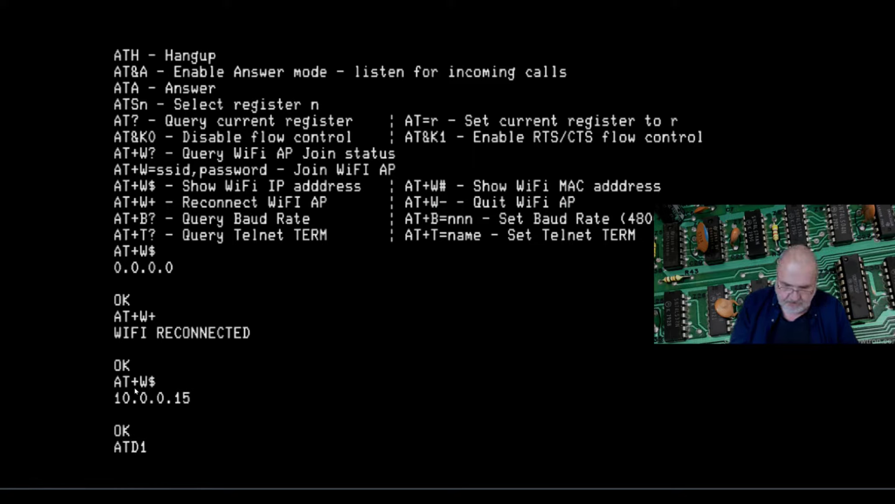
text(984)
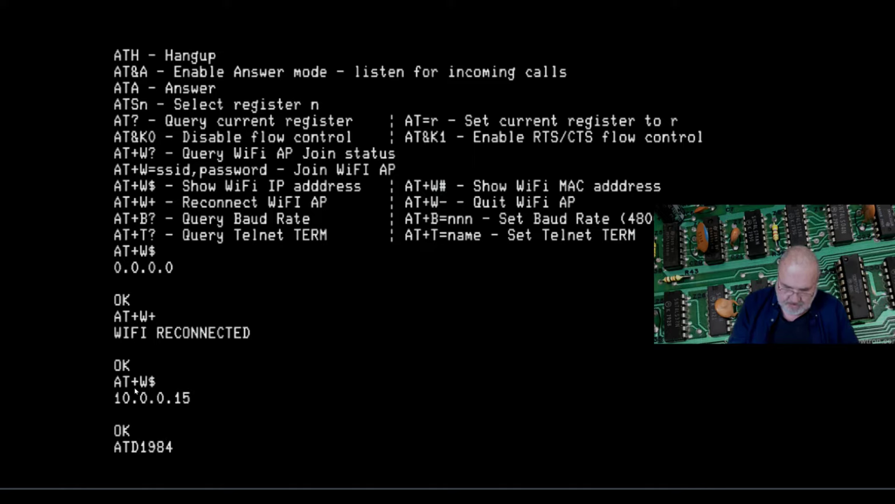
text(BBS.NET)
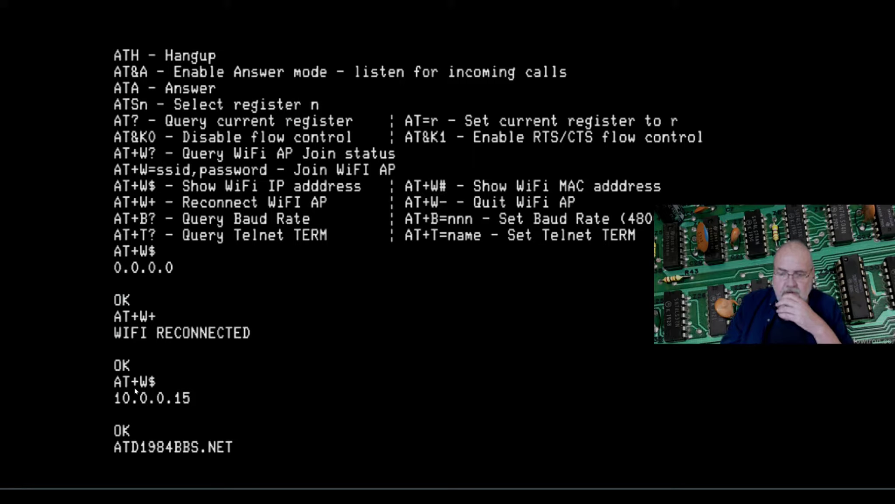
key(Return)
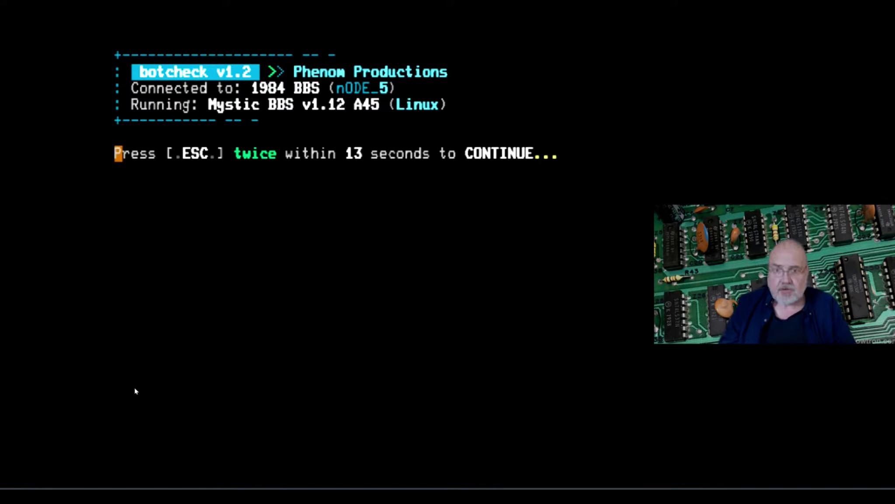
- Pass the BBS bot check and accept the default CP437 terminal codepage
key(Escape)
key(Escape)
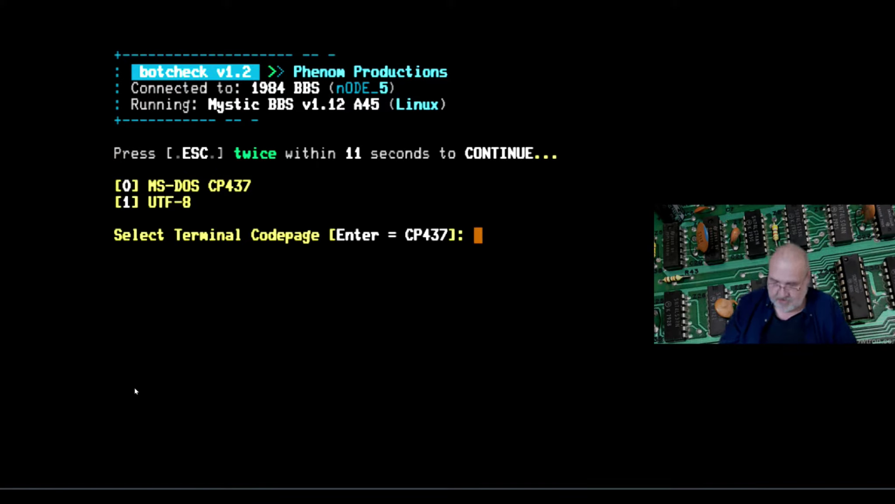
key(Return)
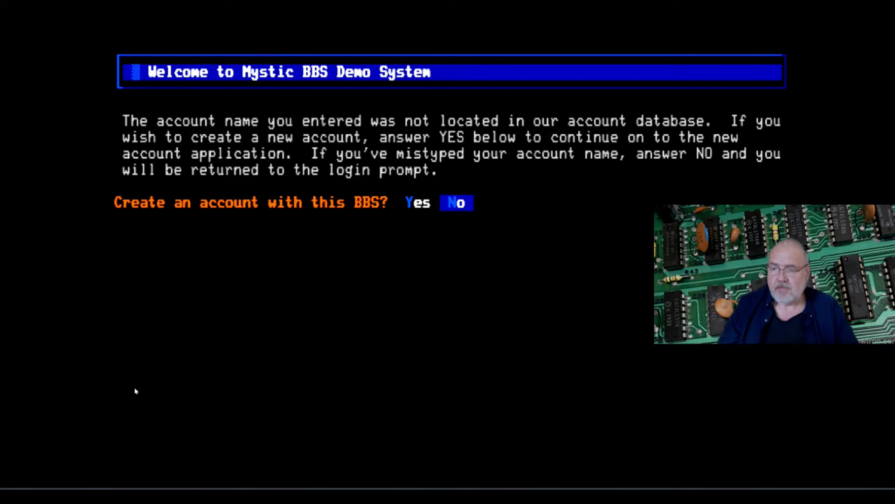
- Decline the offers to create a new BBS account and return to the user name prompt
key(y)
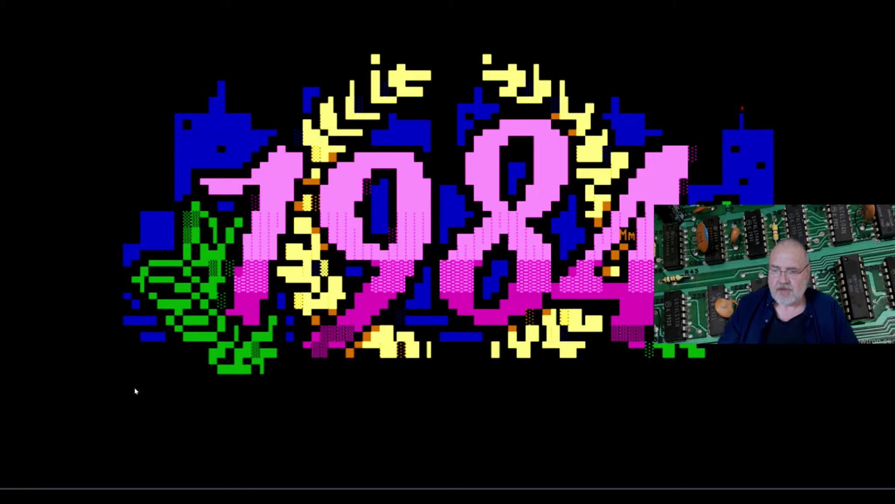
key(Return)
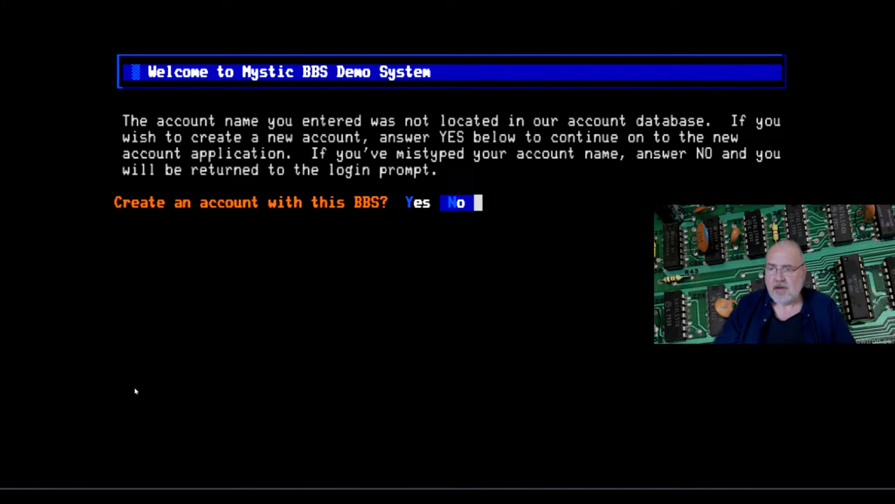
key(y)
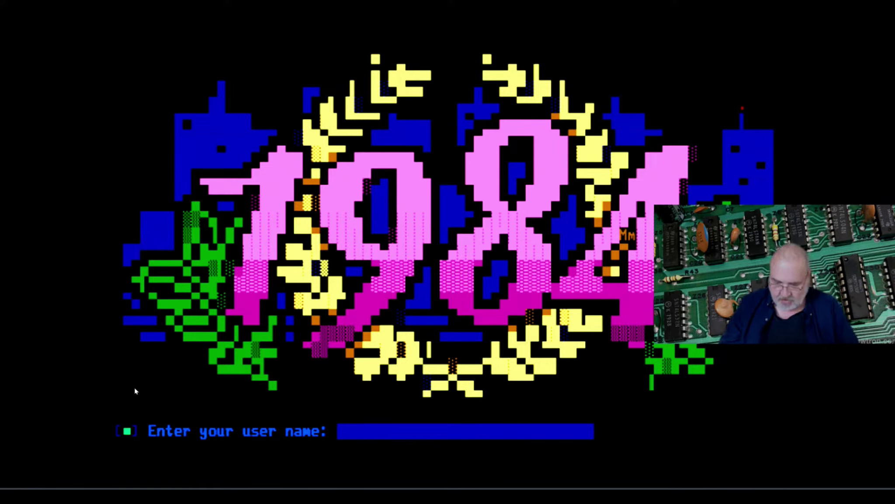
- Switch the terminal font to DEC VT100/VT220 ROM in Set-up C and return to the BBS login screen
key(F3)
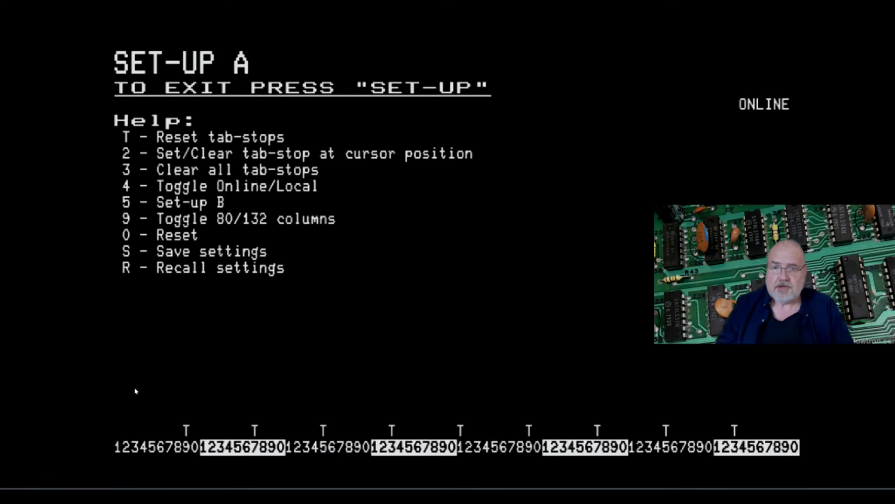
key(5)
key(5)
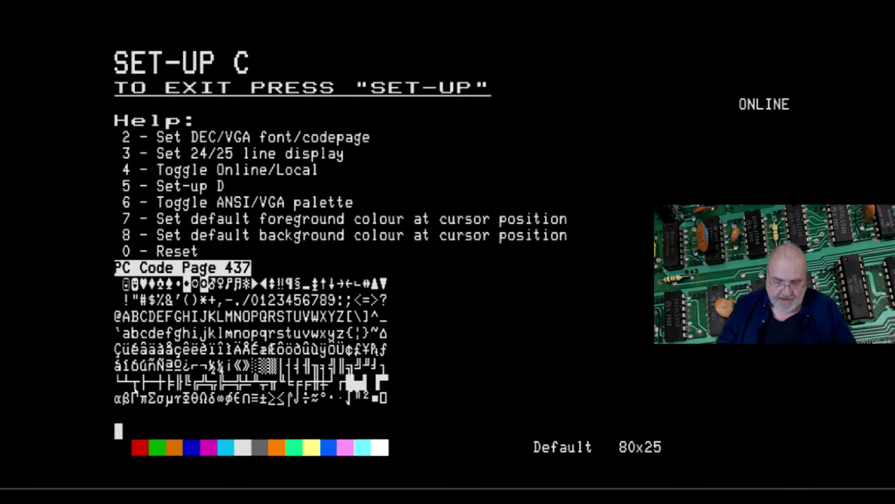
key(2)
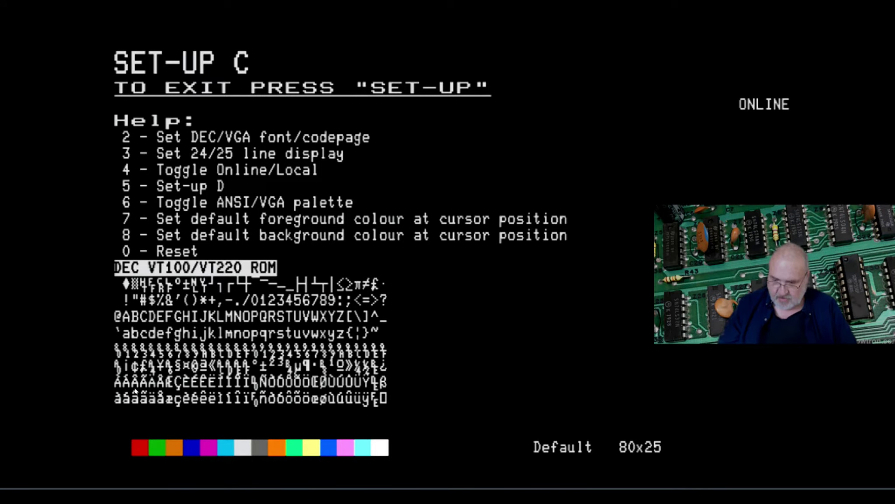
key(F3)
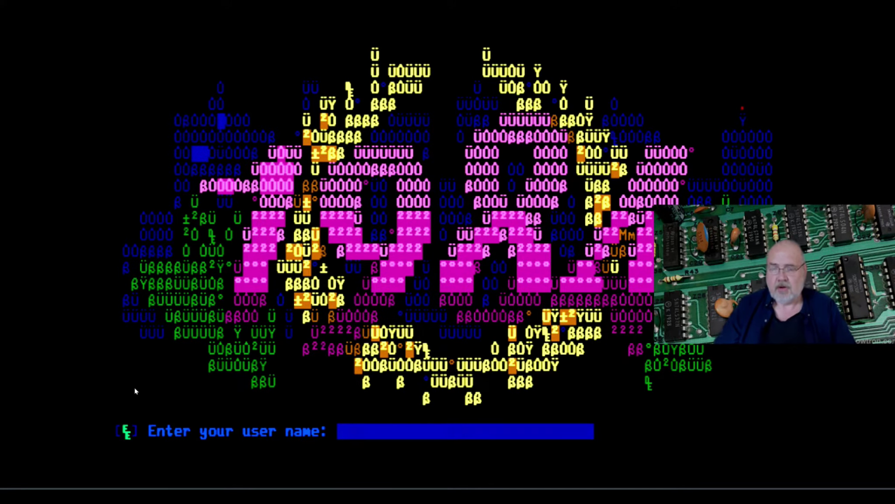
- Switch the terminal font to PC Code Page 437 in Set-up C and return to the BBS login screen
key(F3)
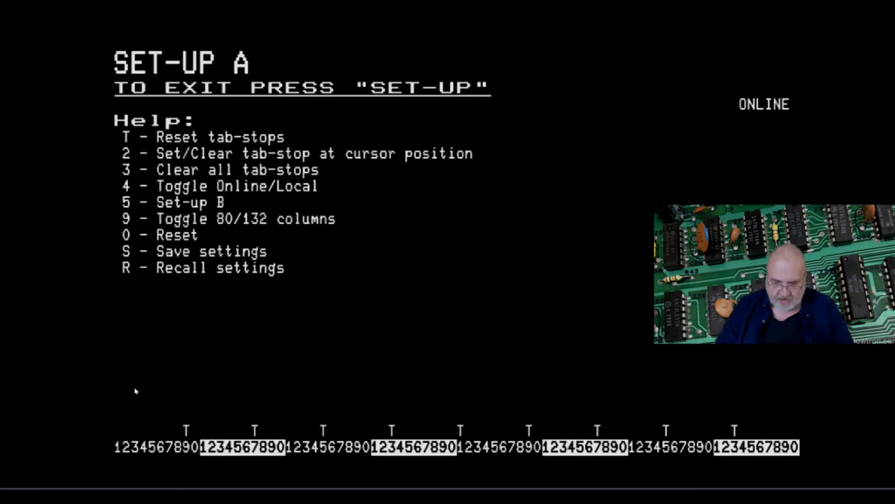
key(5)
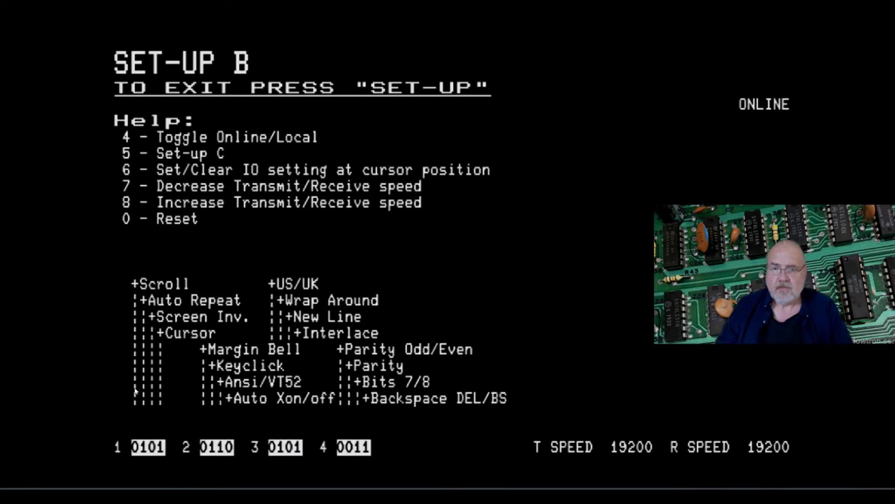
key(5)
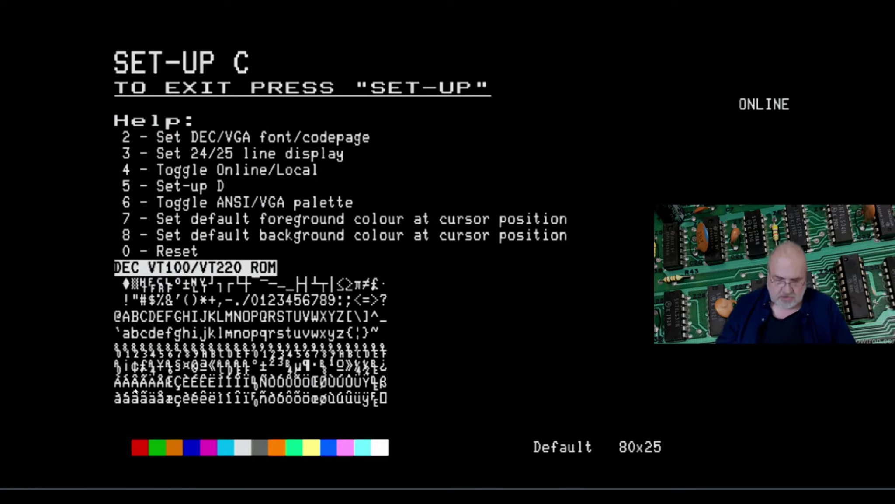
key(2)
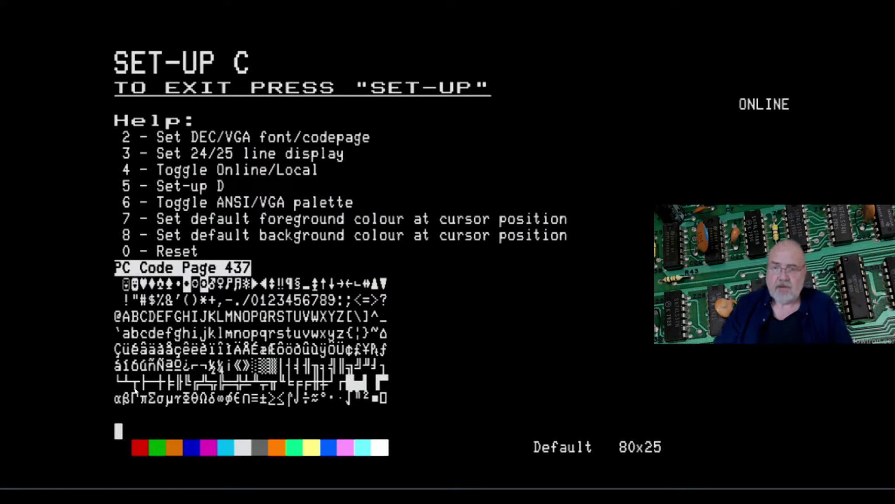
key(F3)
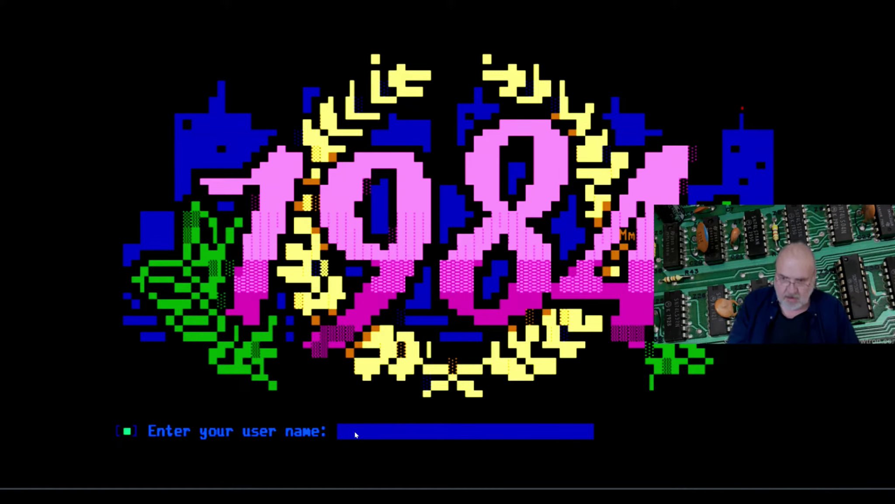
- Enter the account's user name at the BBS login prompt and submit the account password
text(STB)
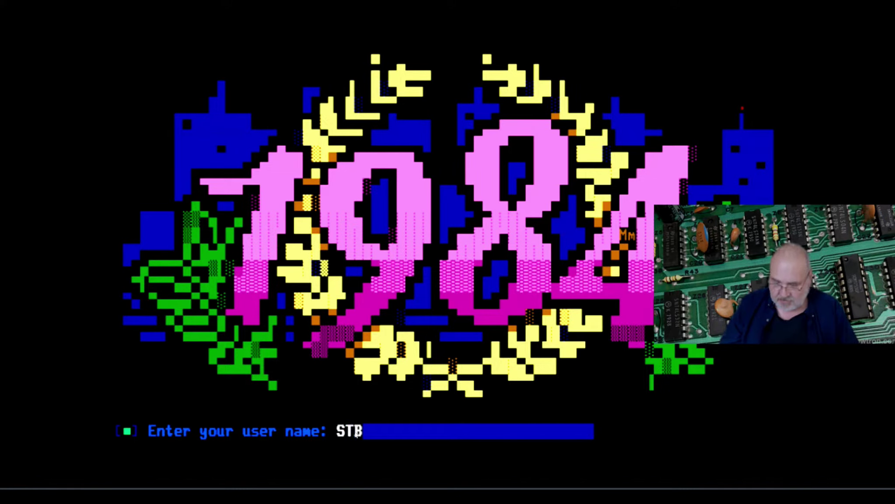
key(Return)
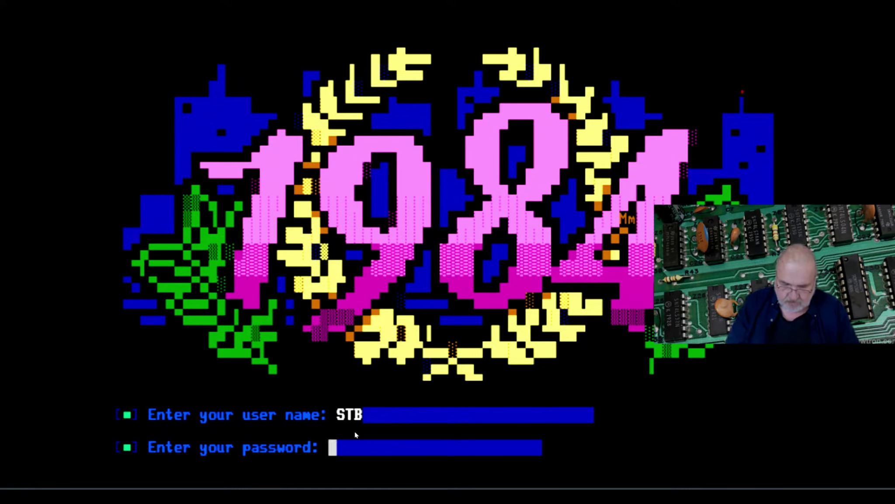
text(*********)
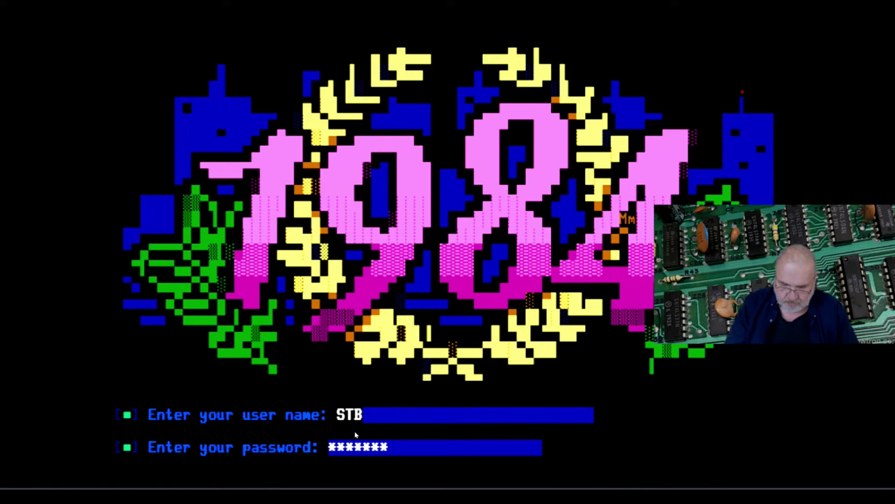
text(****)
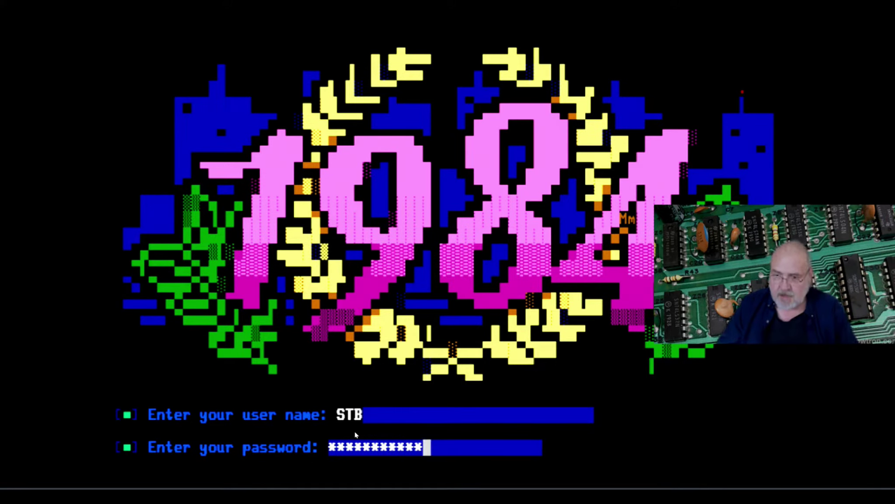
key(Return)
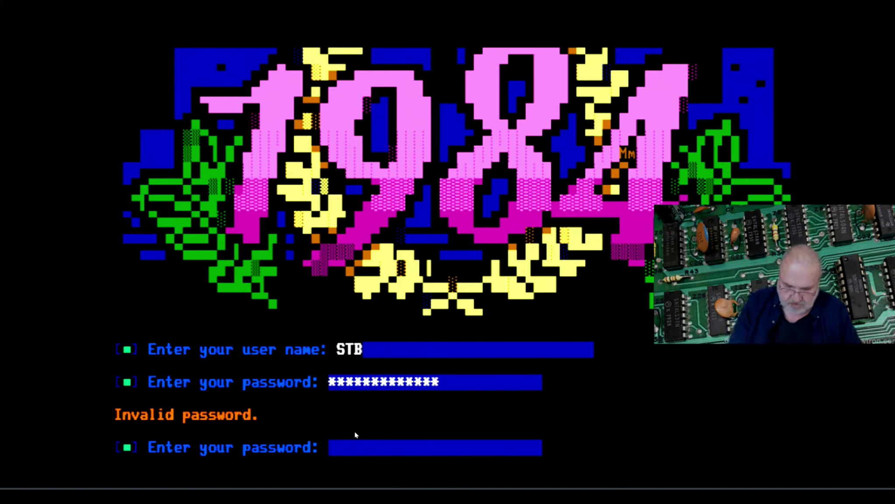
- Re-enter the account password to log in to the BBS
text(********)
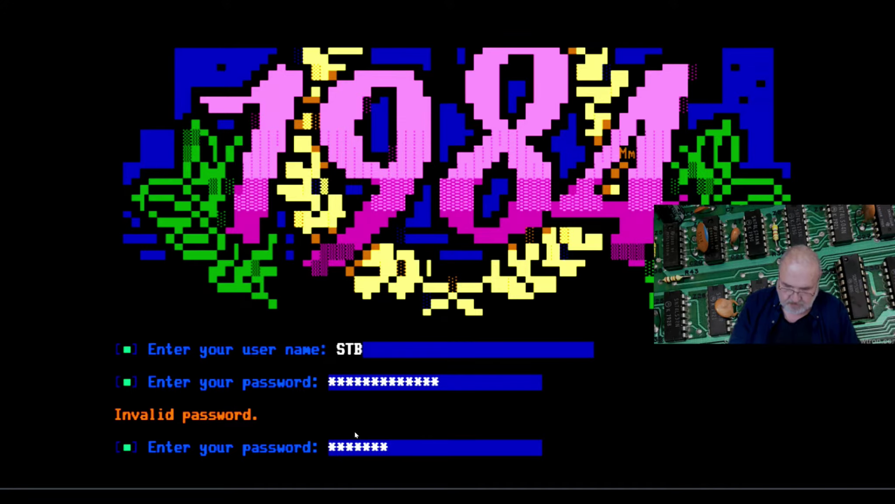
text(*****)
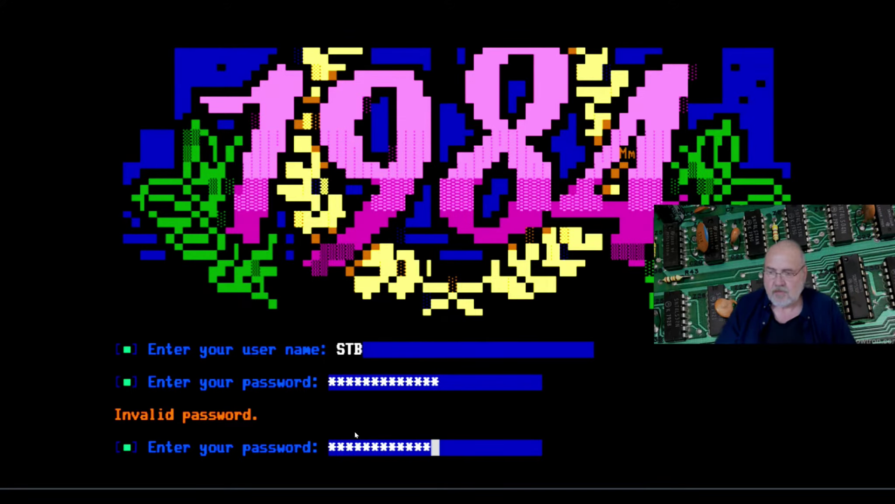
key(Return)
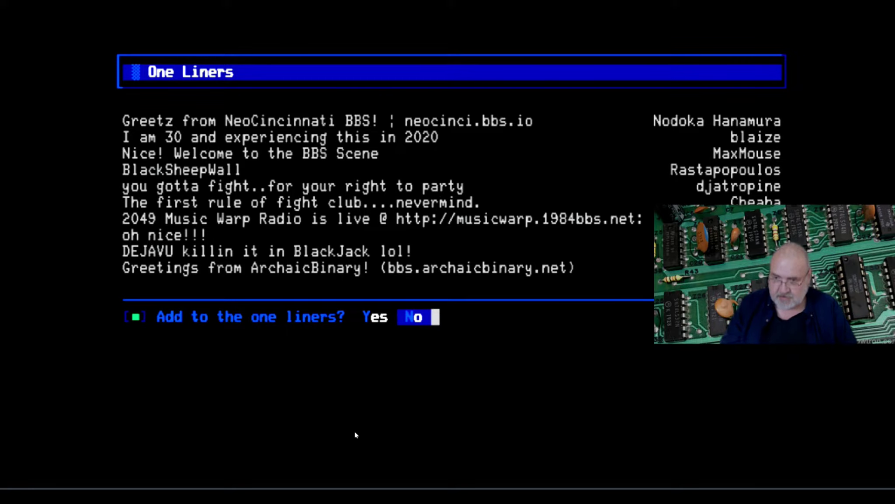
- Set the terminal personality to ANSI/VT100 in Set-up D and return to the BBS One Liners screen
key(F3)
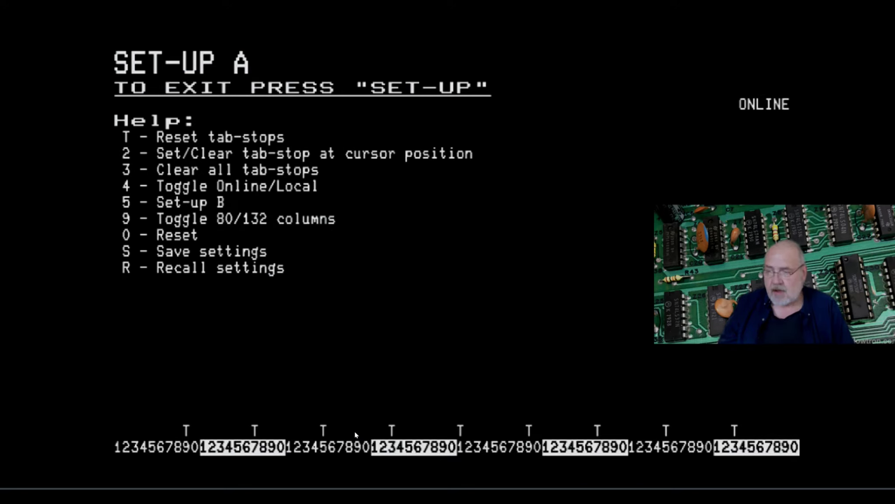
key(5)
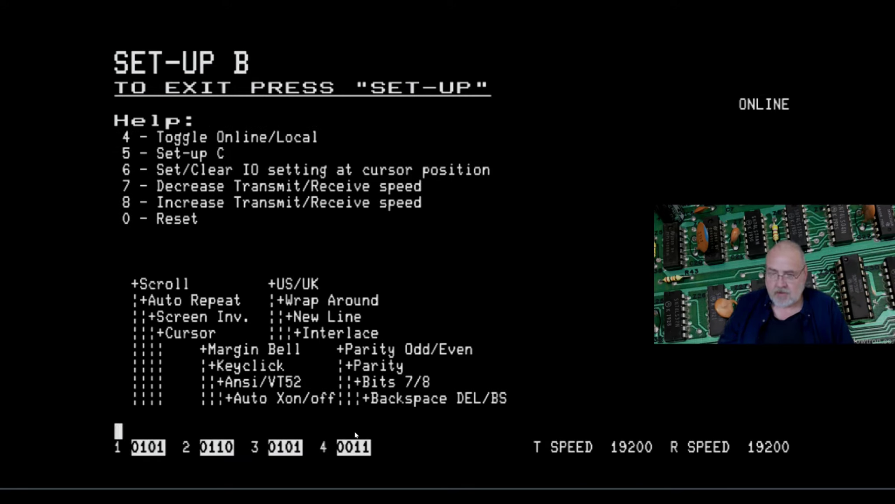
key(5)
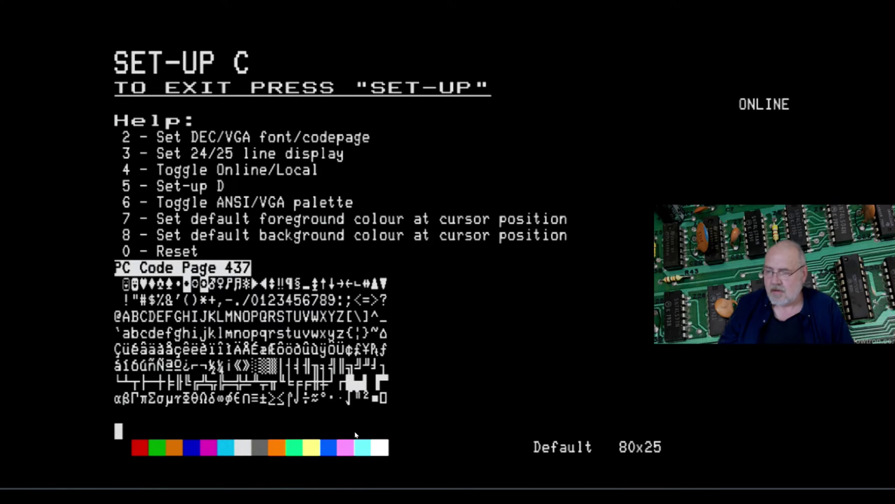
key(5)
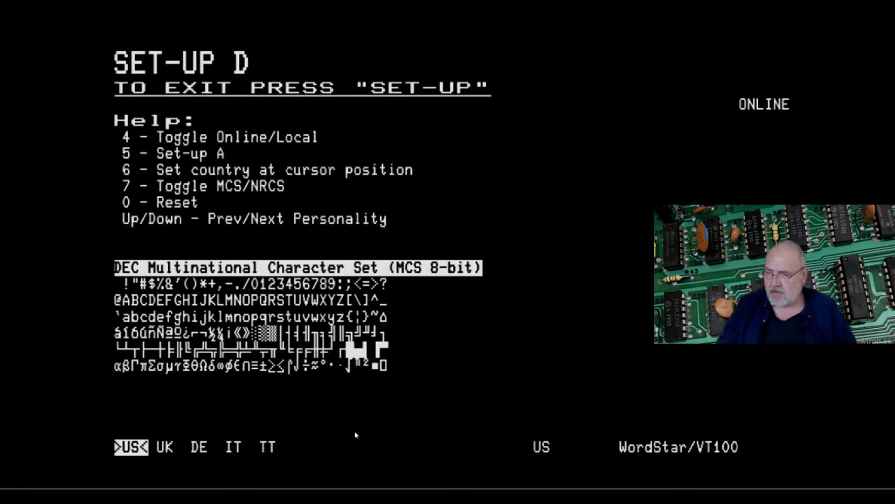
key(Down)
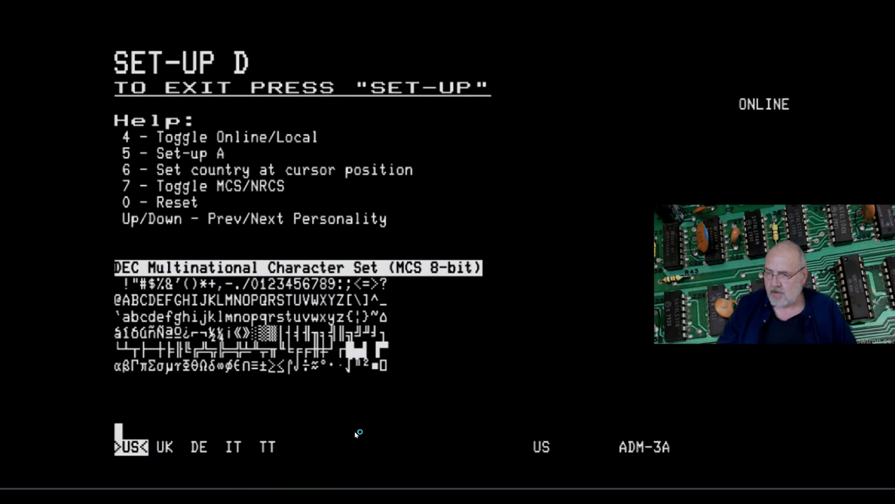
key(Up)
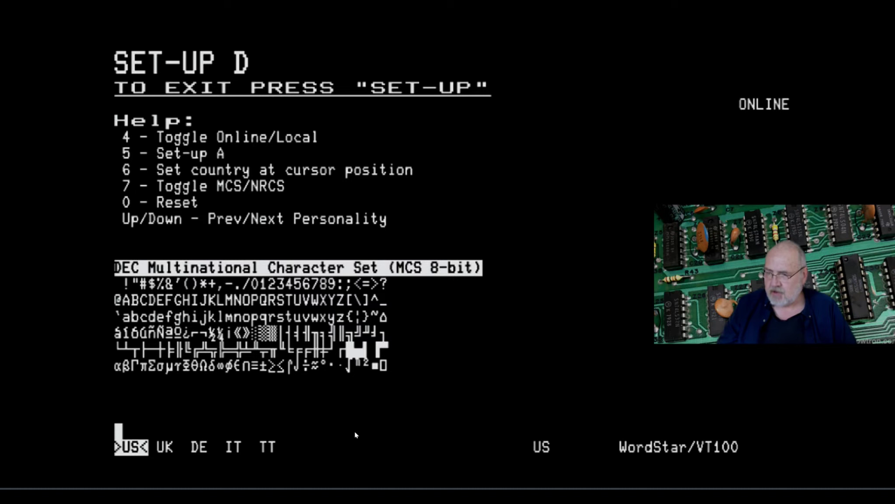
key(Up)
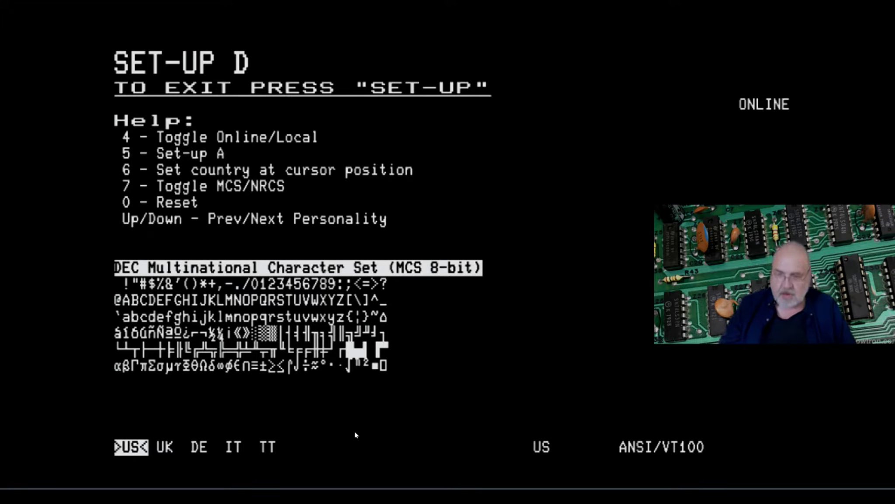
key(F3)
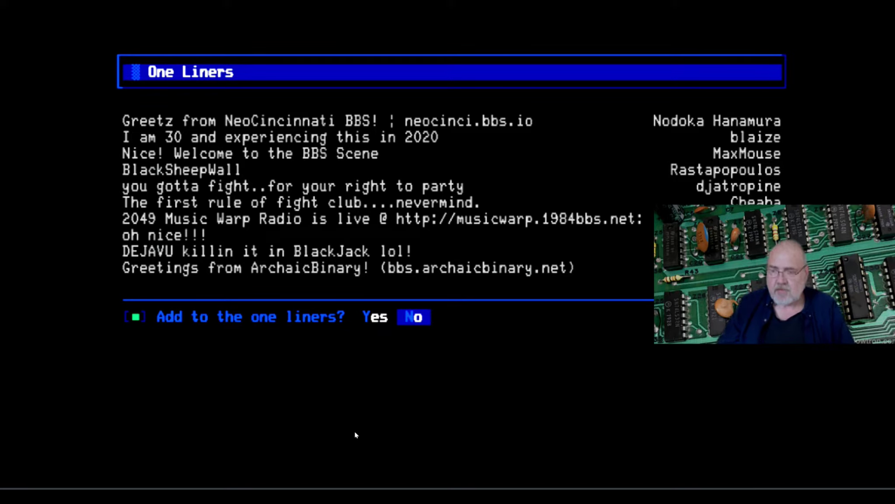
- Skip adding a one liner, read the Welcome e-mail, and log off the BBS with Goodbye
key(Return)
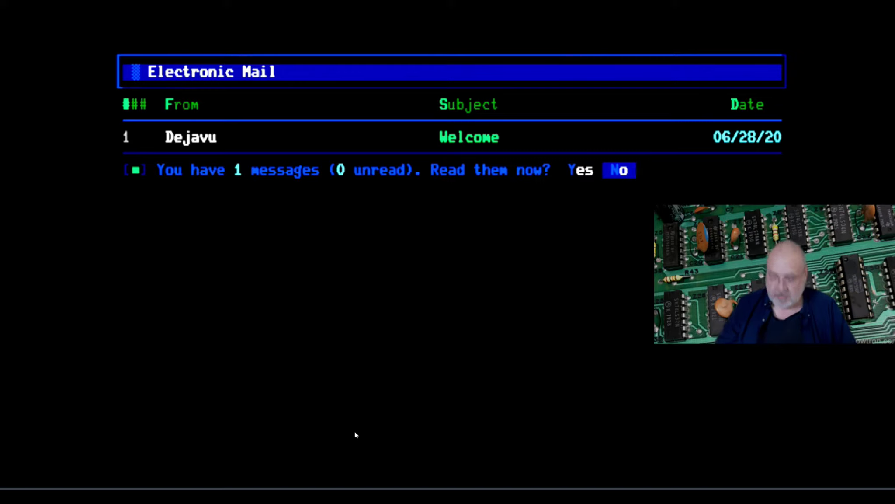
key(Left)
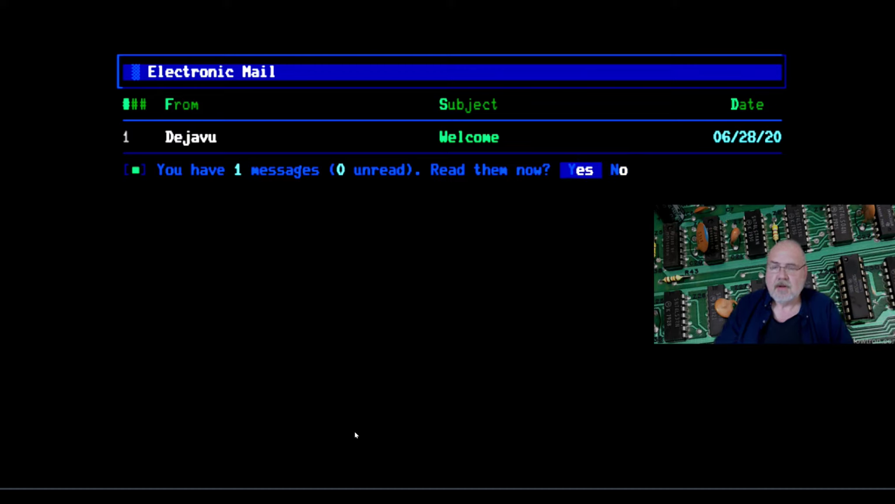
key(Return)
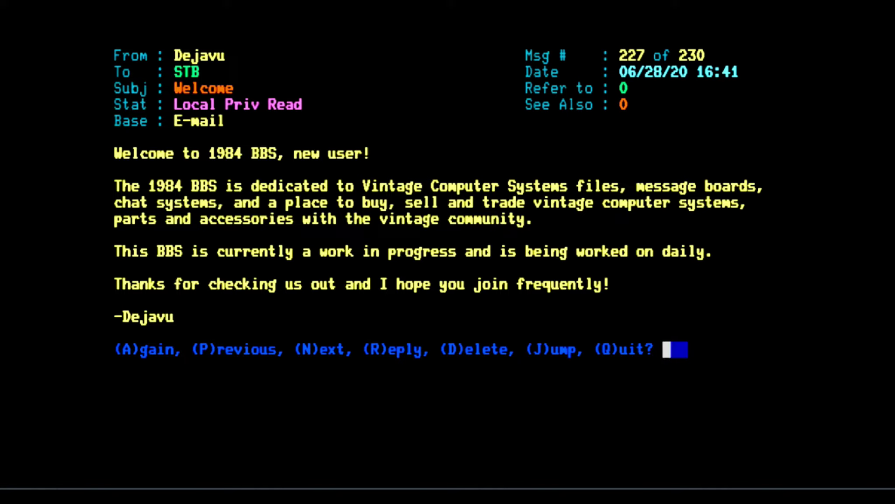
key(q)
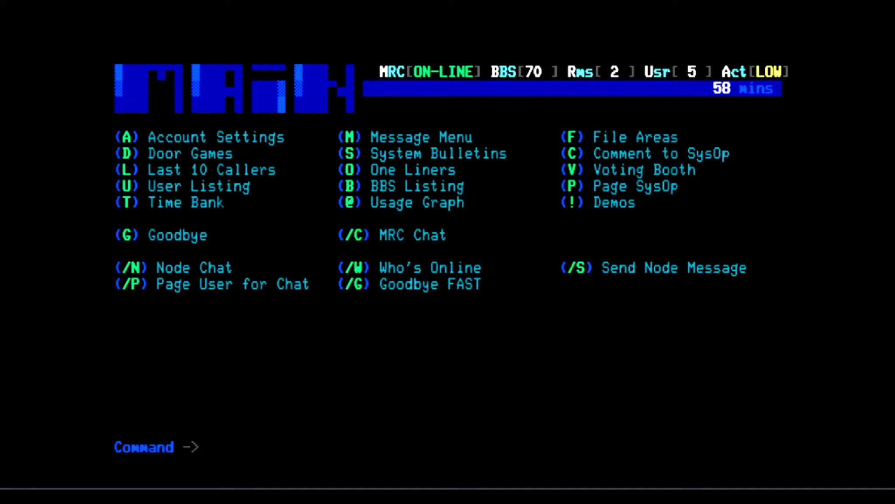
key(g)
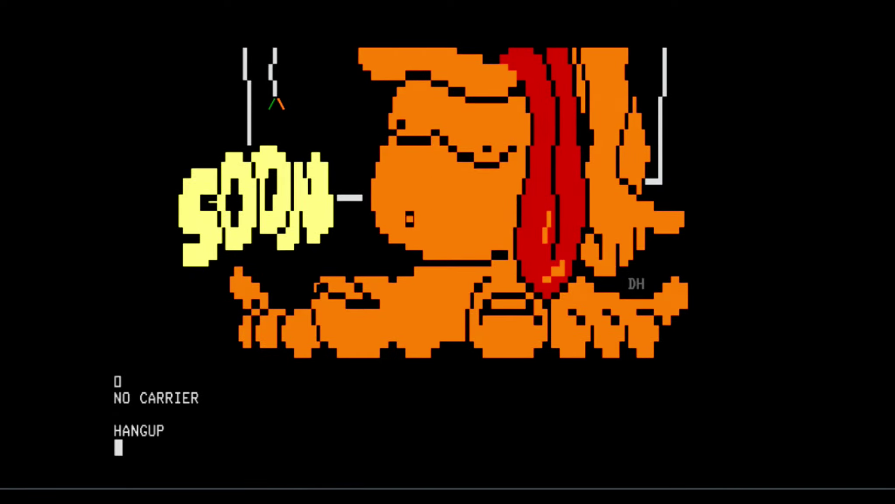
- Try to hang up the modem by sending a, t and h as separate commands
text(a)
key(Return)
text(t)
key(Return)
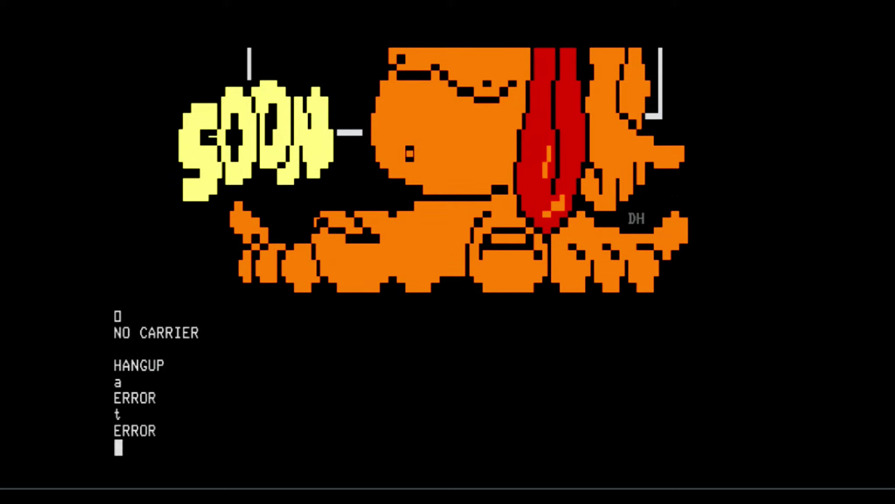
text(h)
key(Return)
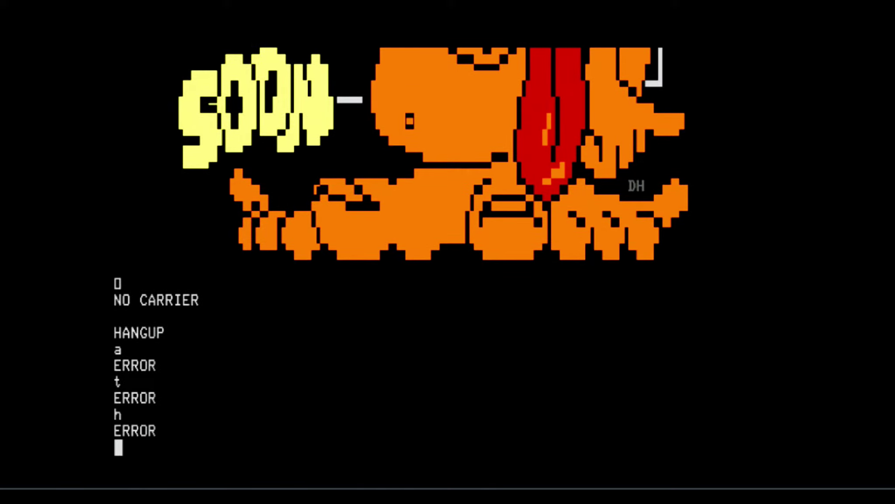
- Hang up the modem with the ATH command and redial 1984BBS.NET with ATD
text(ATH)
key(Return)
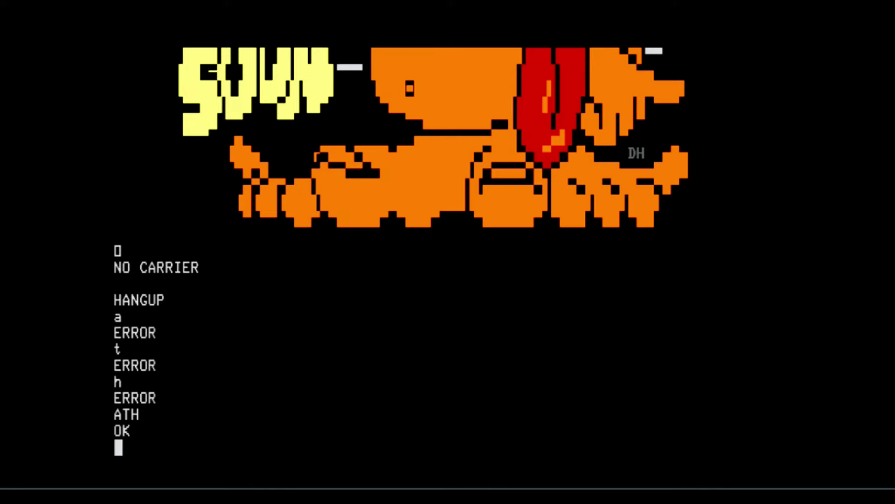
text(ATD1984)
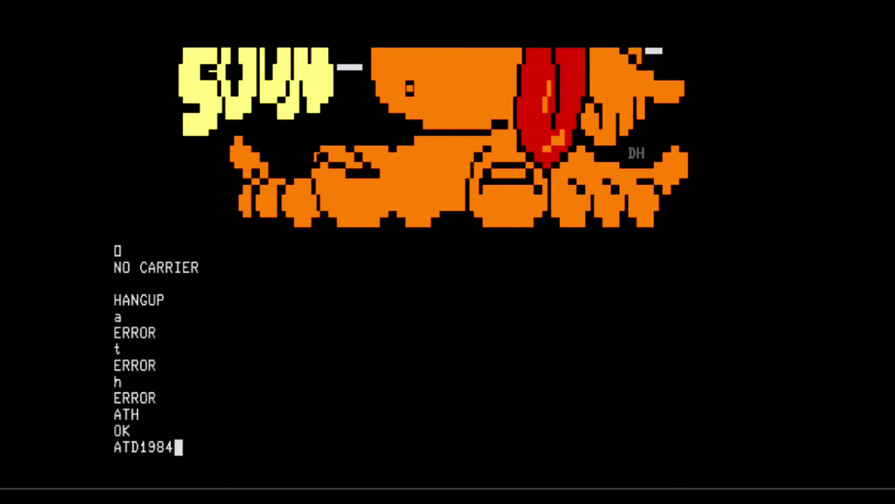
text(BBS.N)
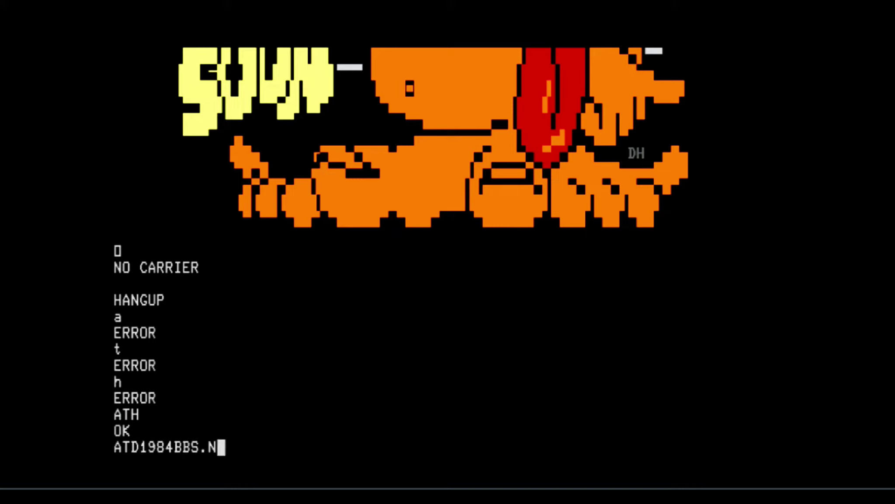
text(ET)
key(Return)
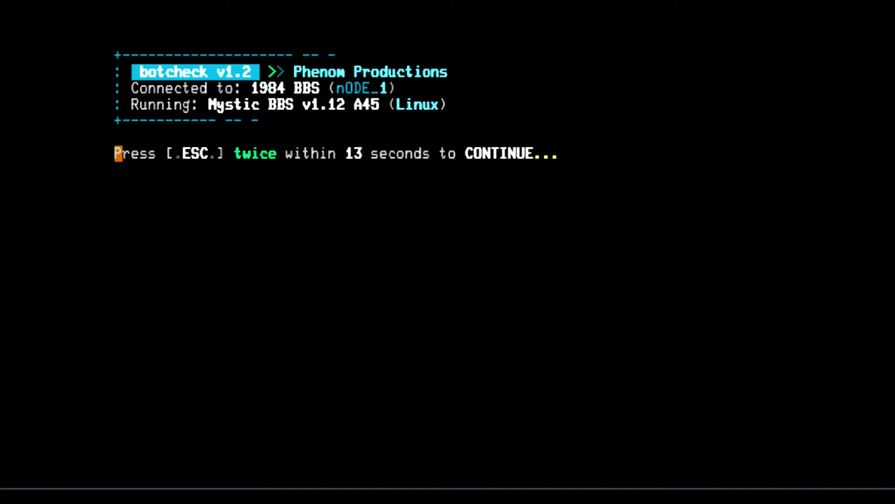
- Pass the BBS bot check and accept the default CP437 terminal codepage
key(Escape)
key(Escape)
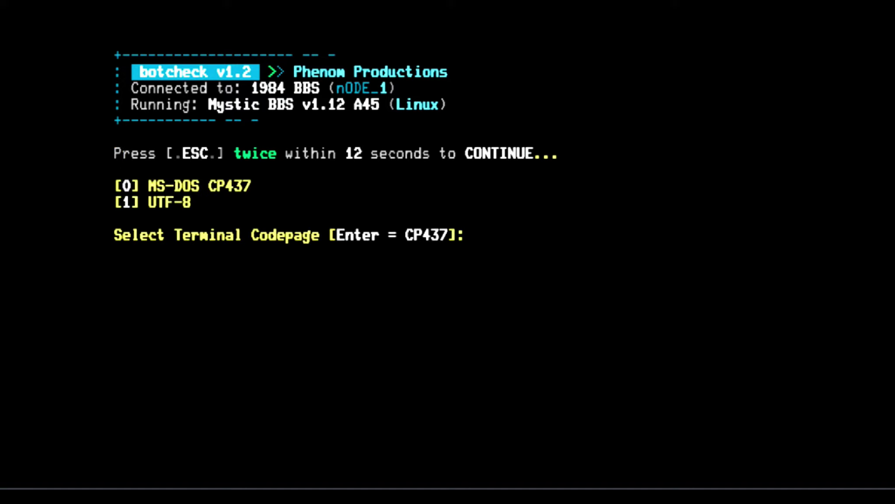
key(Return)
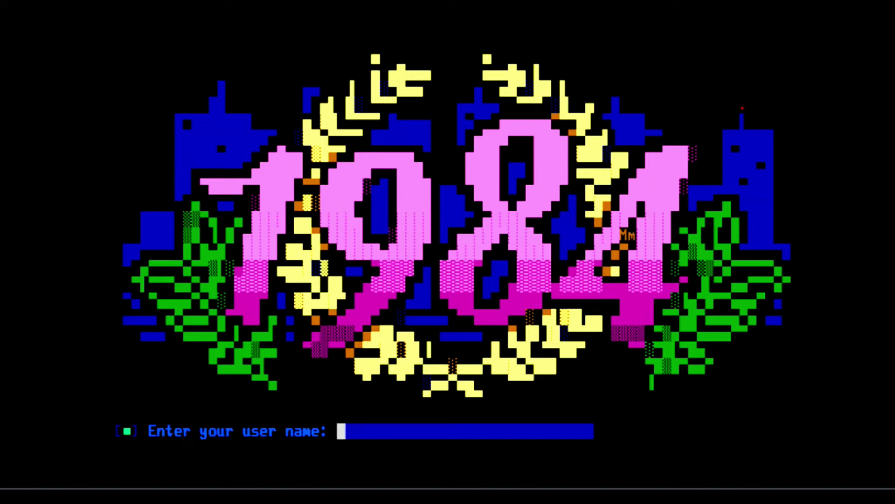
- Log in to the BBS with the account user name and password, and decline reading the e-mail messages
text(STB)
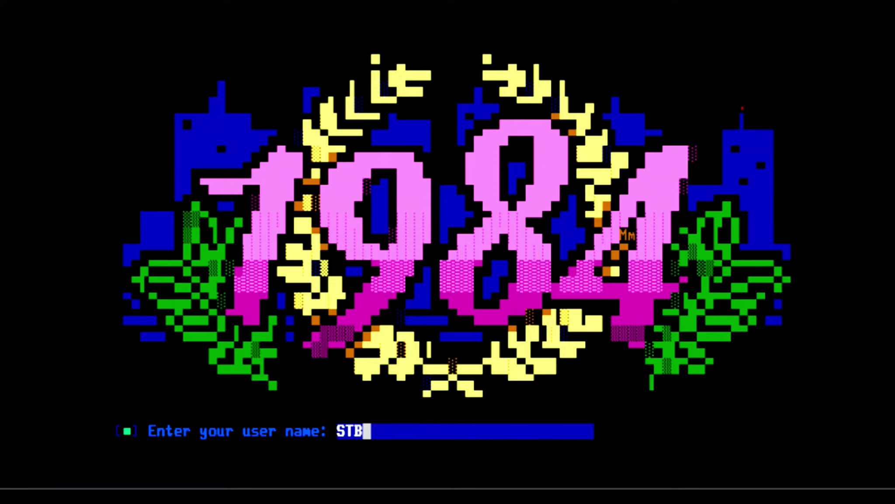
key(Return)
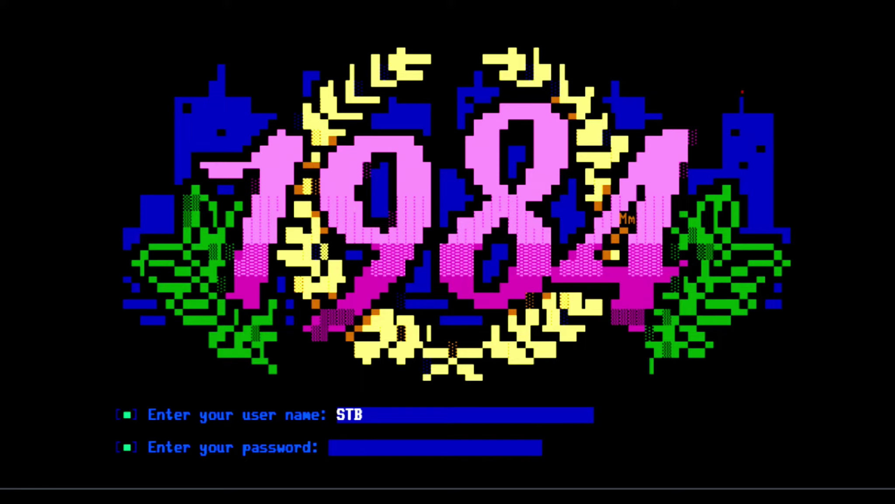
text(*****)
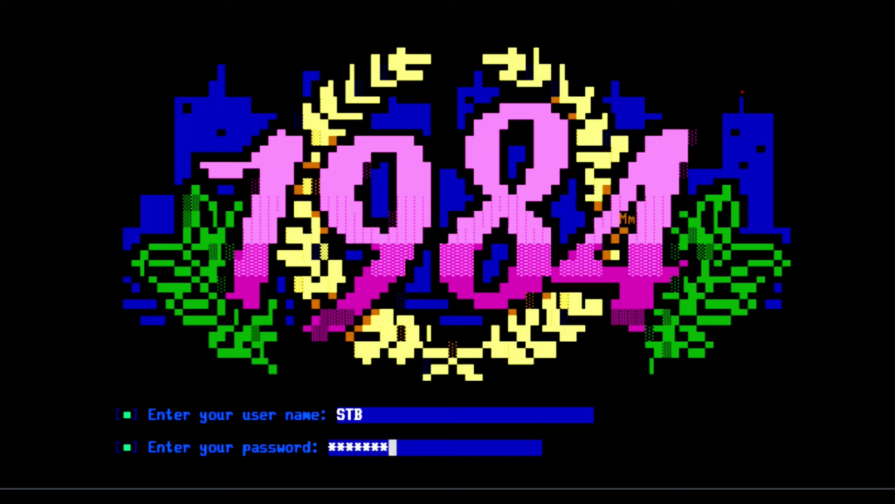
text(*****)
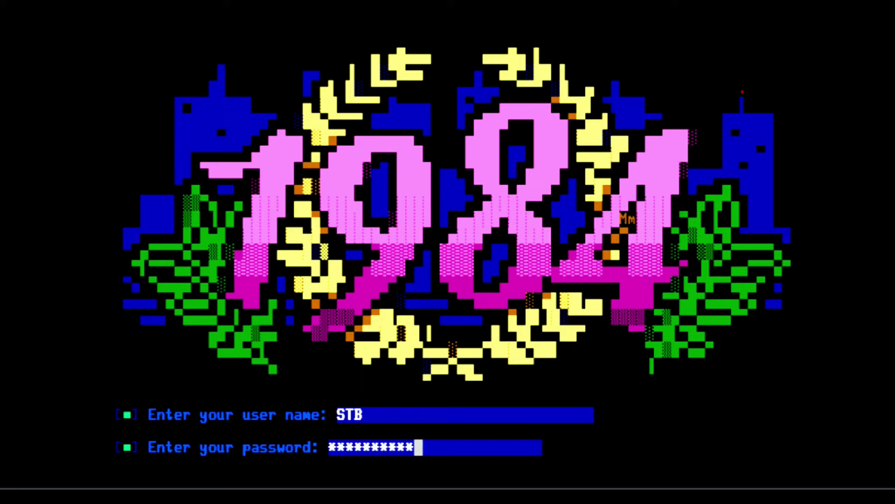
text(*)
key(BackSpace)
text(*)
key(Return)
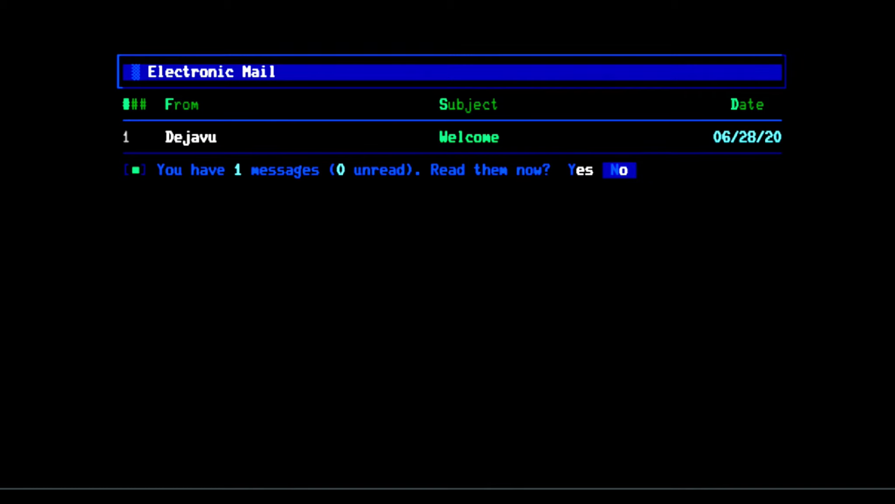
key(Return)
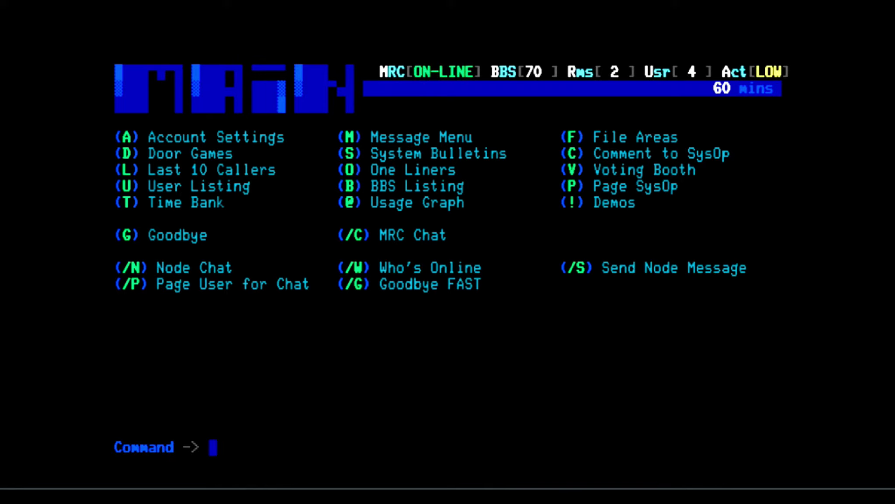
- View the Last 10 Callers list and return to the main menu
key(l)
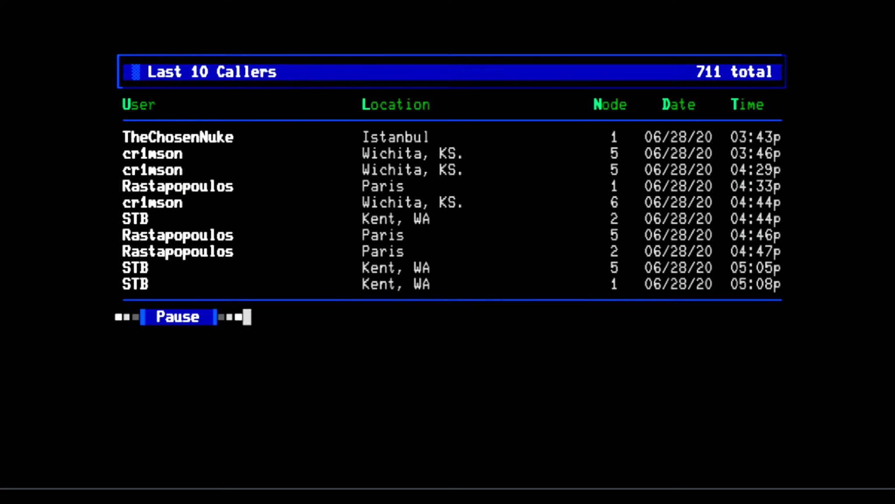
key(Return)
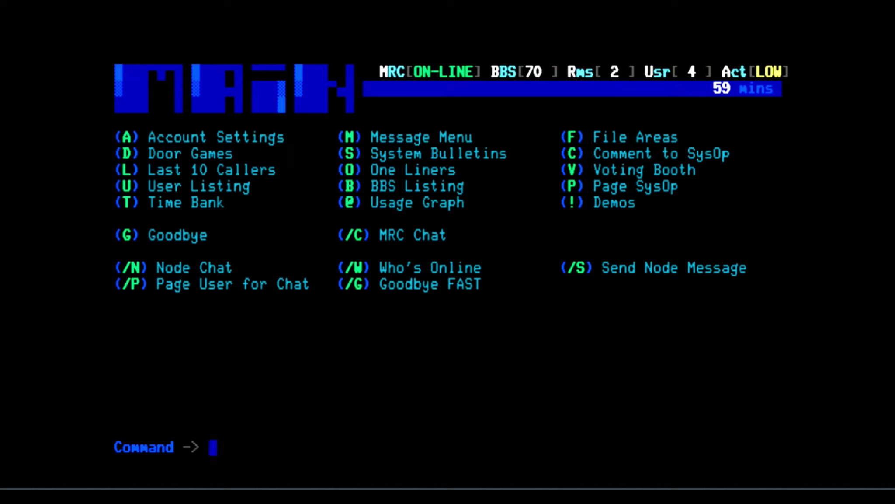
- Page through the Uploads file listing and request the New Files list, leaving the file areas at the end
key(f)
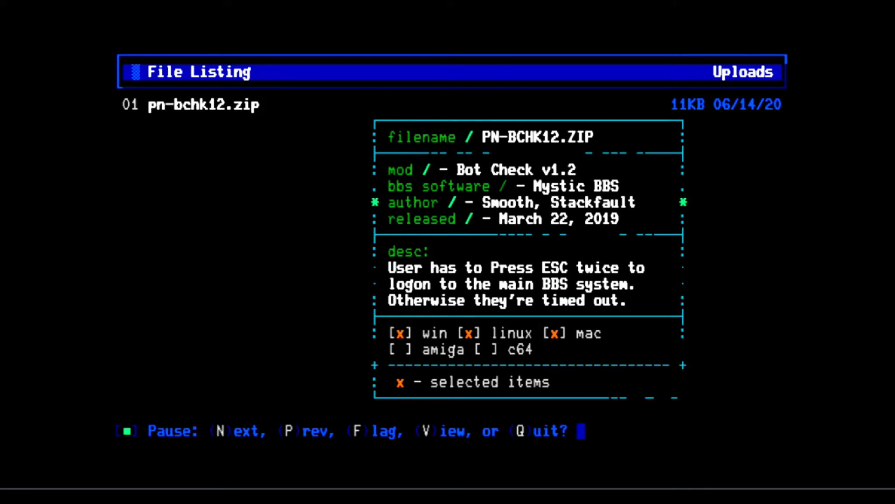
key(n)
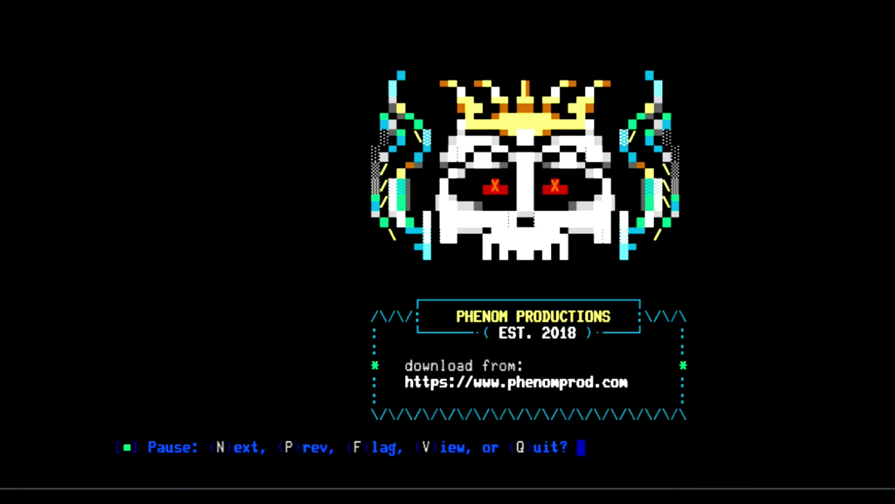
key(n)
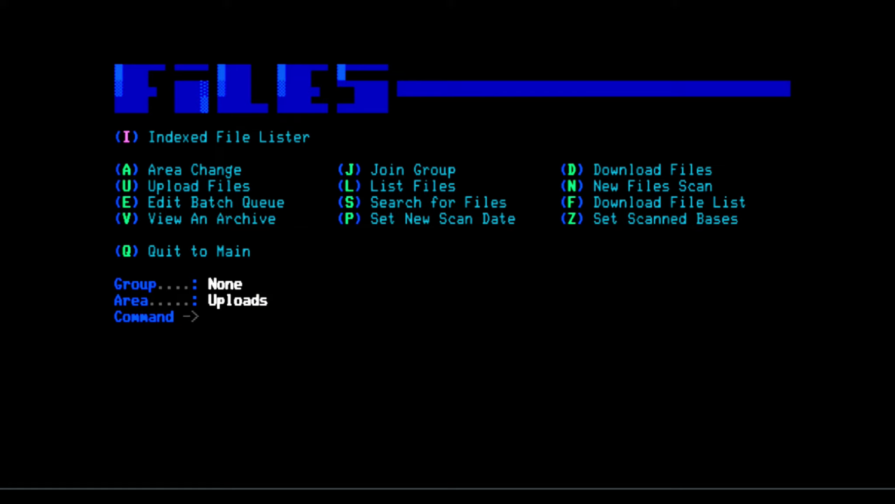
text(F)
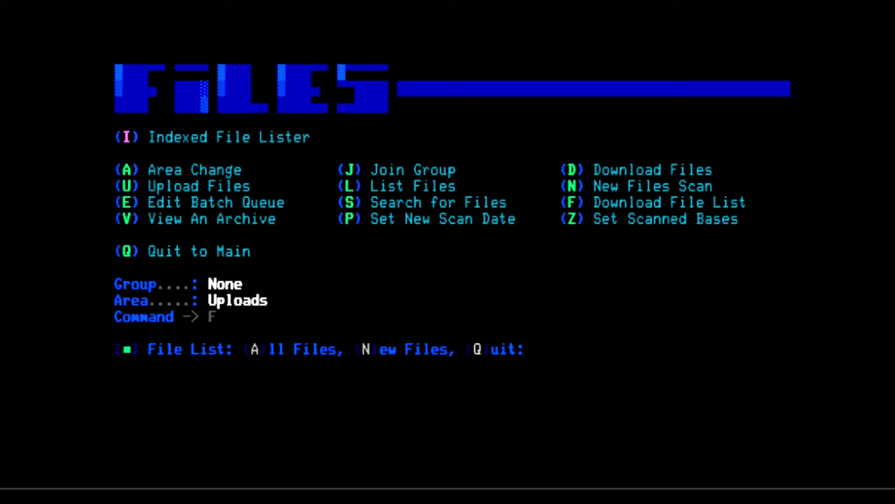
text(n)
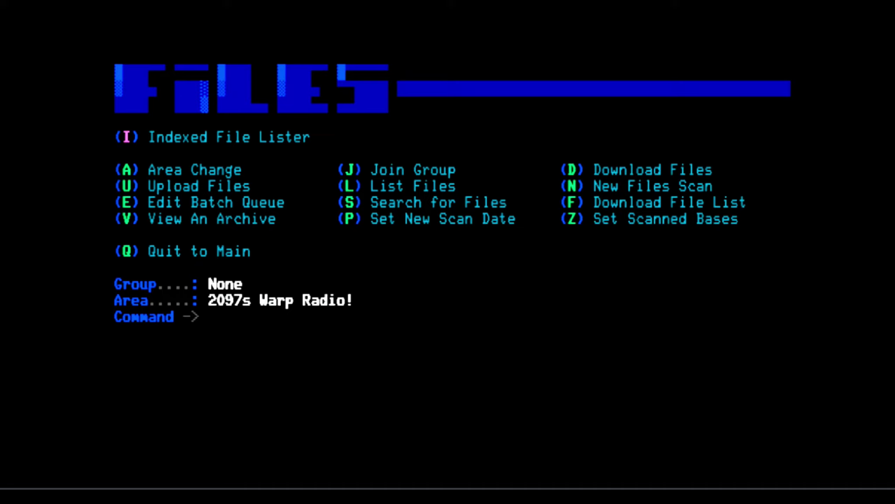
key(q)
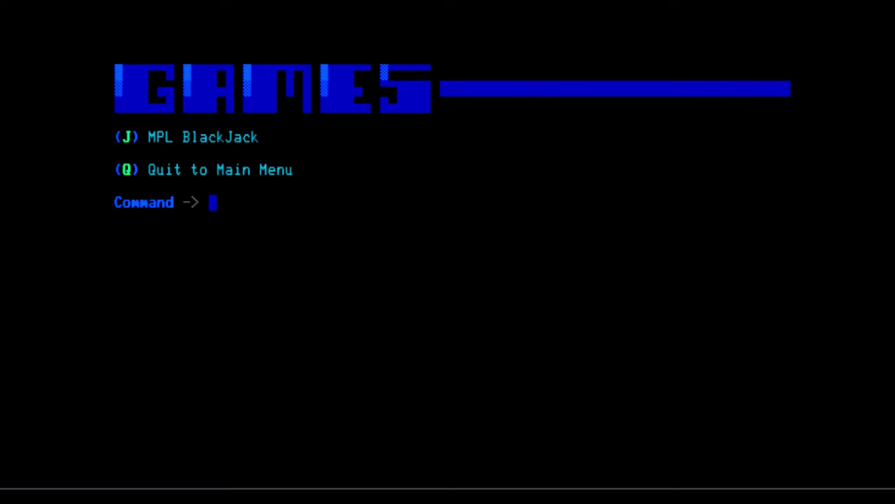
- Start MPL BlackJack and play a hand with a $100 wager, standing on the two dealt cards
key(j)
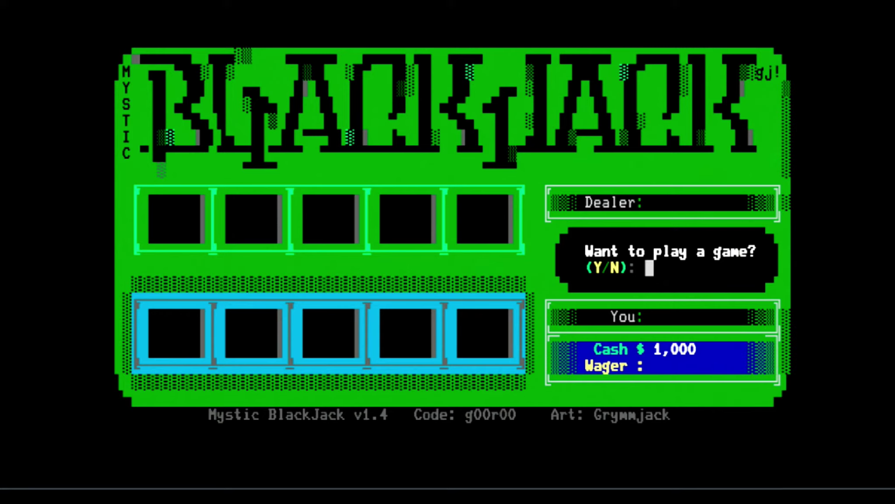
key(y)
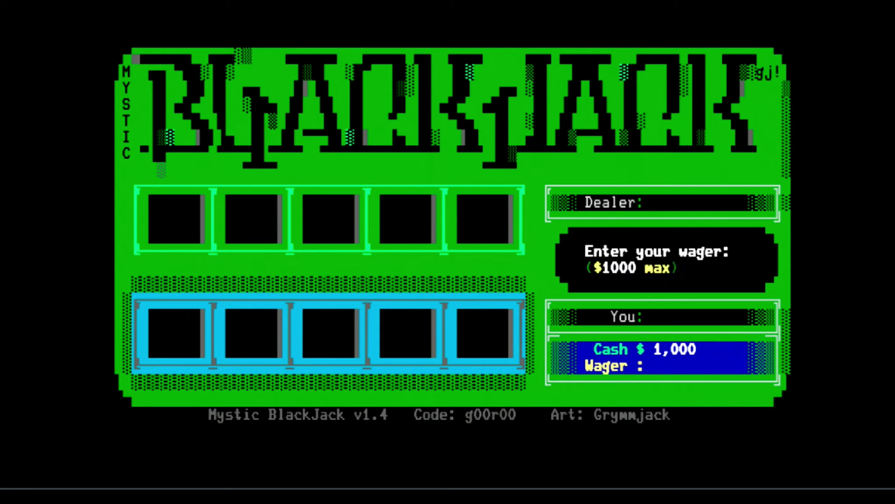
text(100)
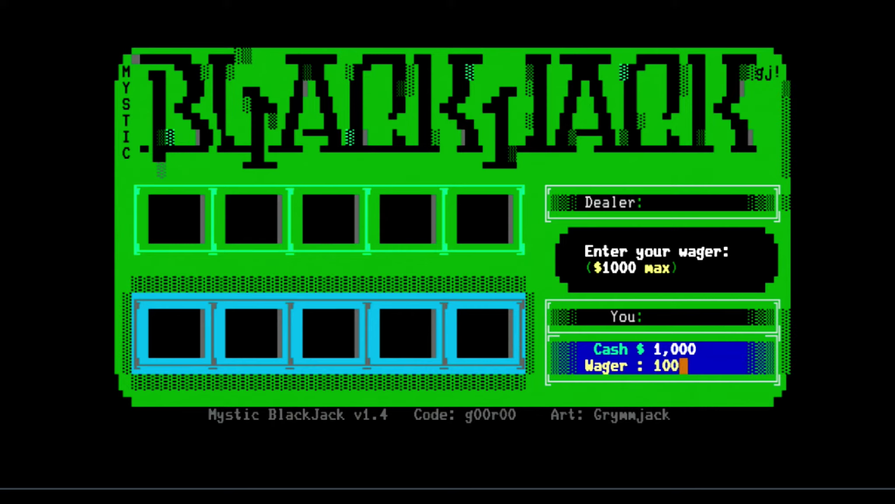
key(Return)
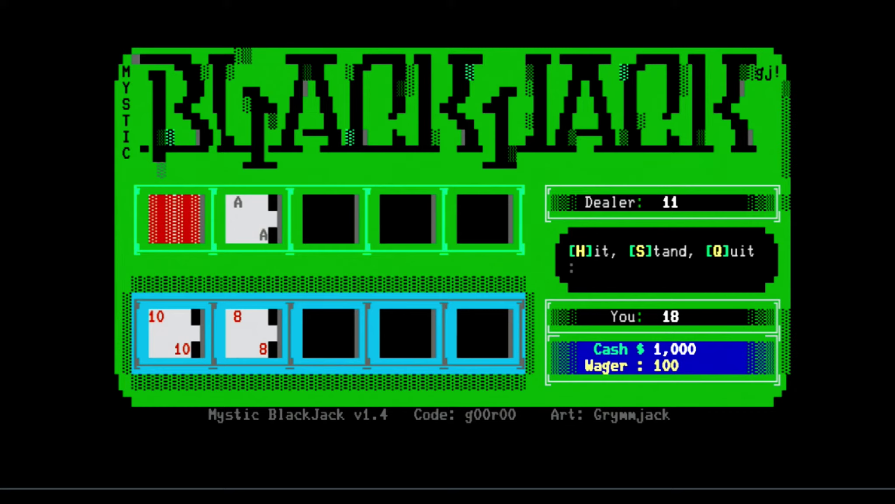
key(s)
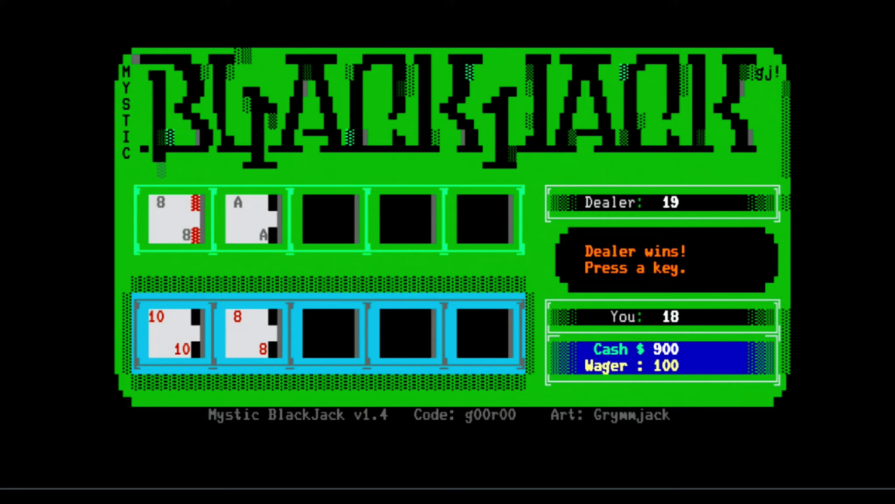
key(Return)
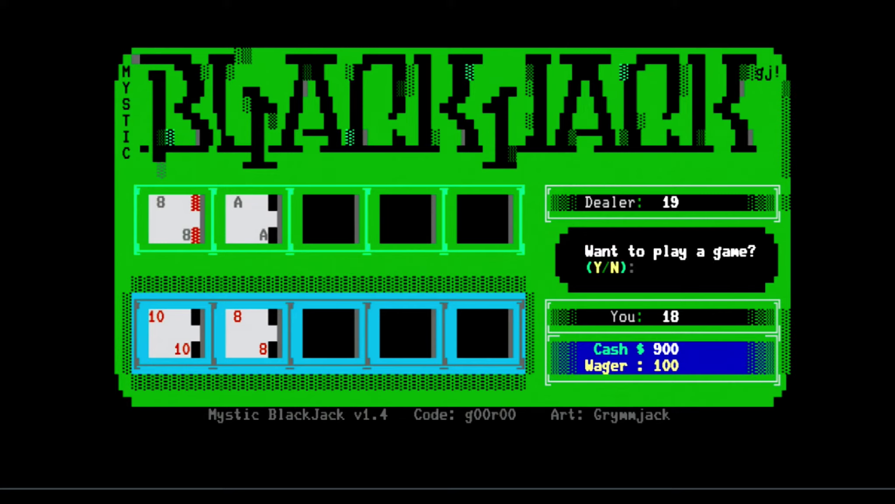
- Play another BlackJack hand with a $900 wager, standing on the two dealt cards
key(y)
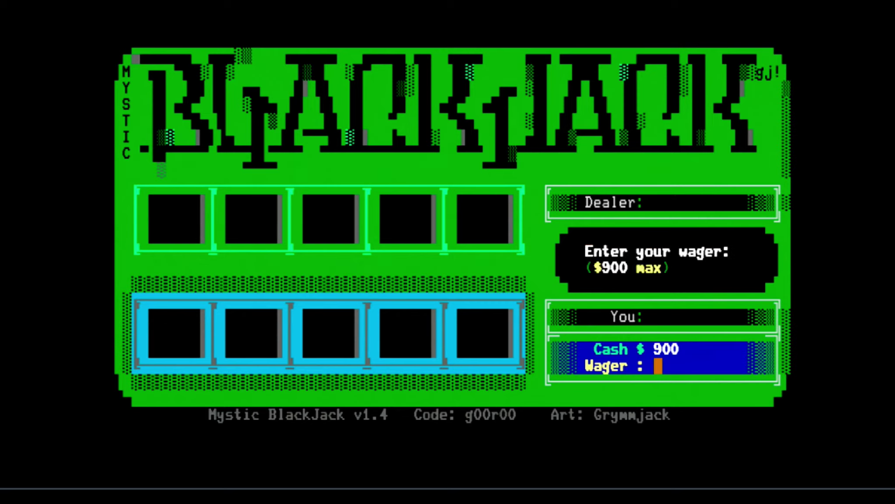
text(900)
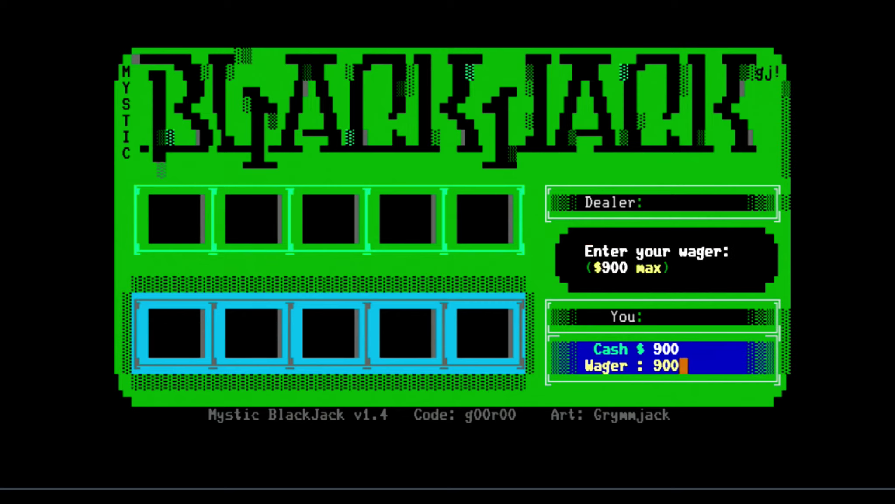
key(Return)
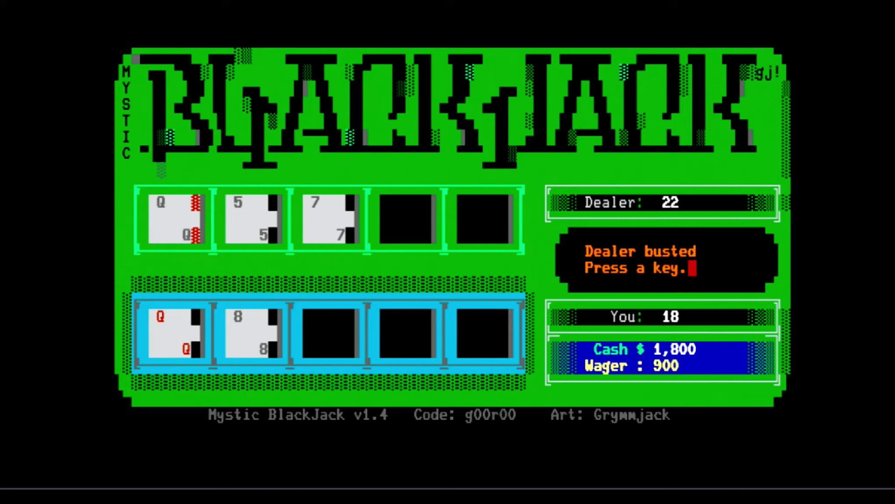
key(Return)
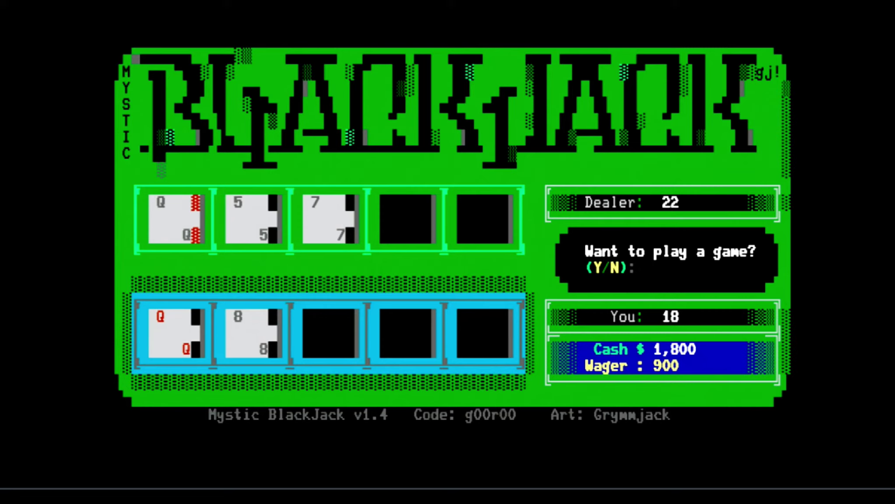
- Play a BlackJack hand with an $1800 wager, hitting twice before standing
key(y)
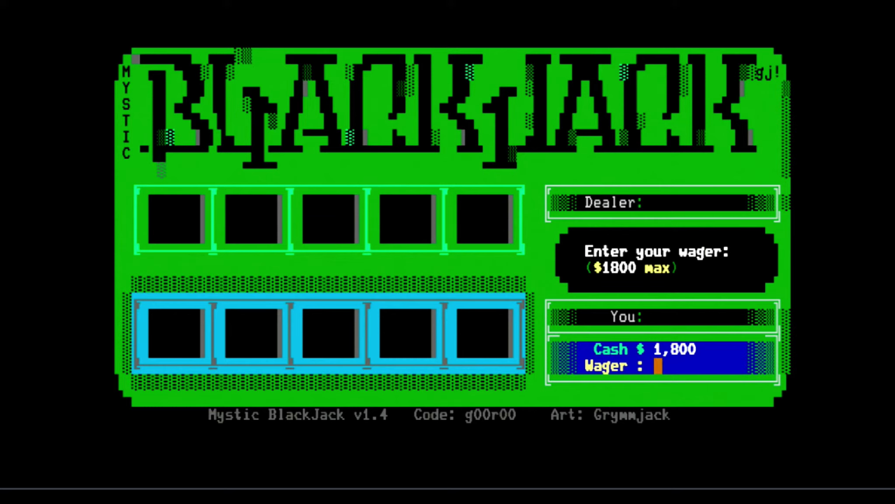
text(1800)
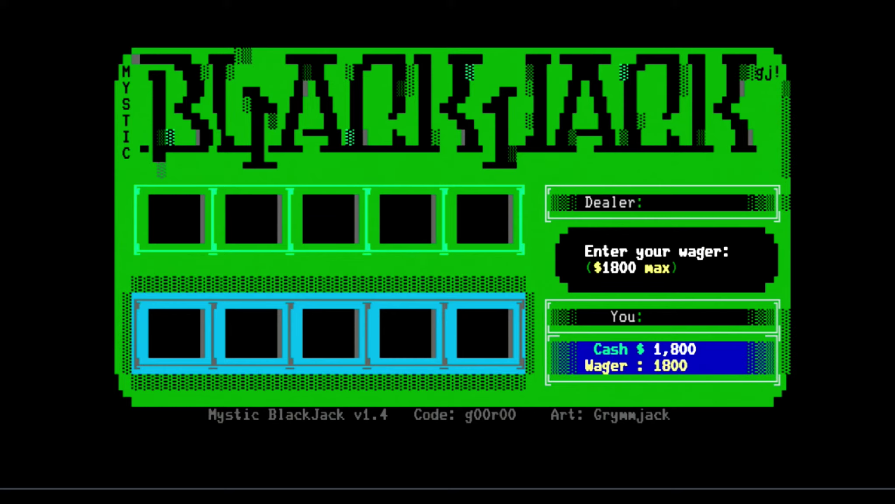
key(Return)
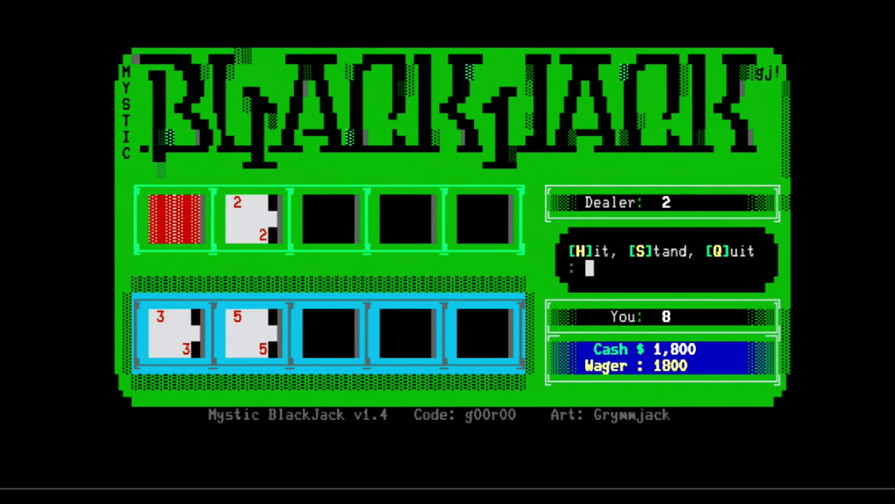
key(h)
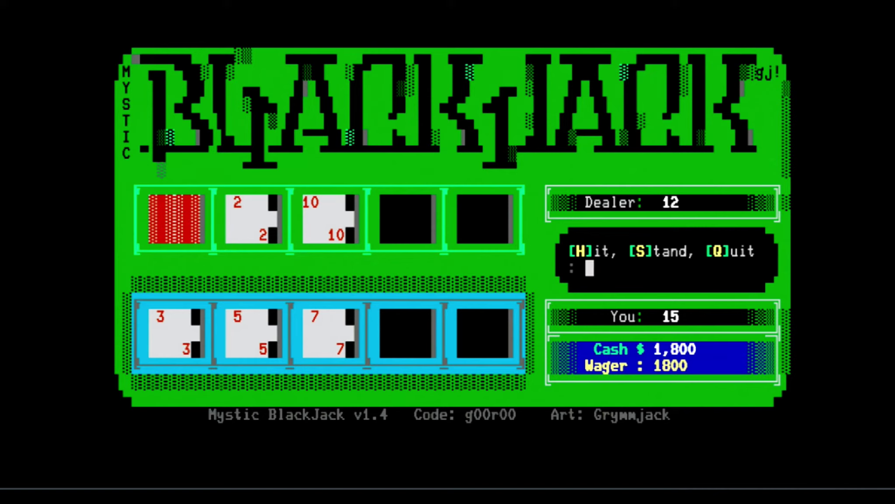
key(h)
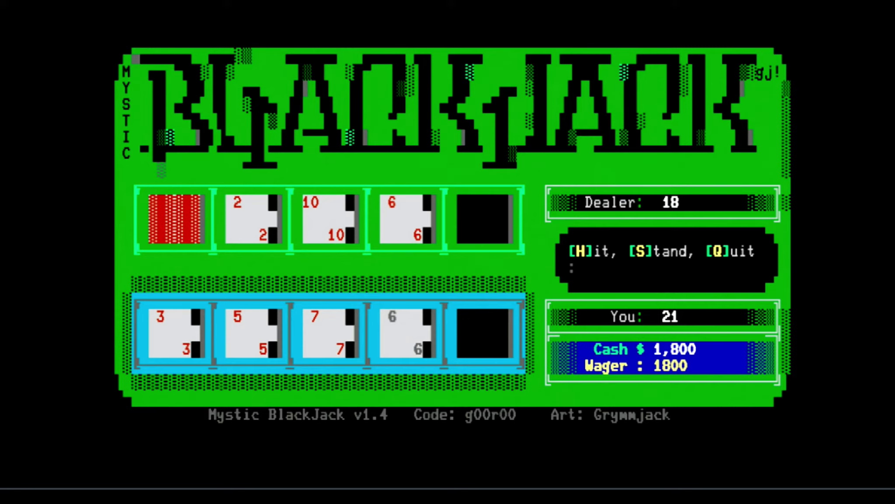
key(s)
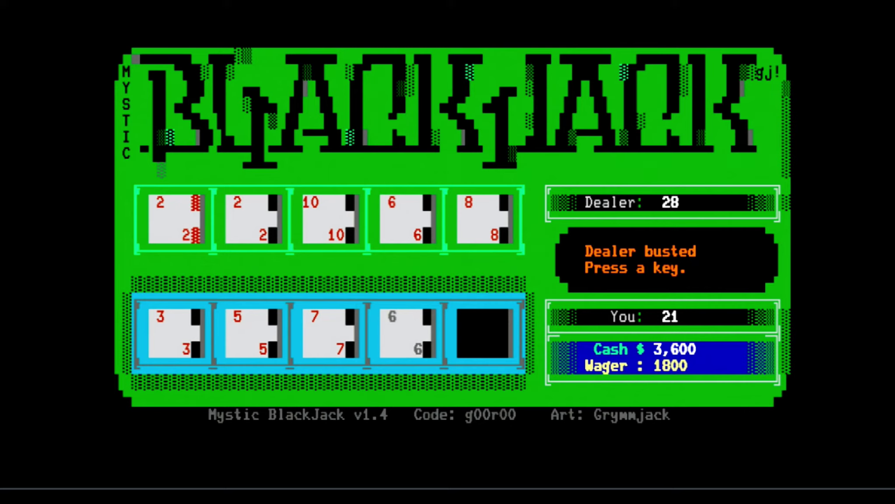
key(Return)
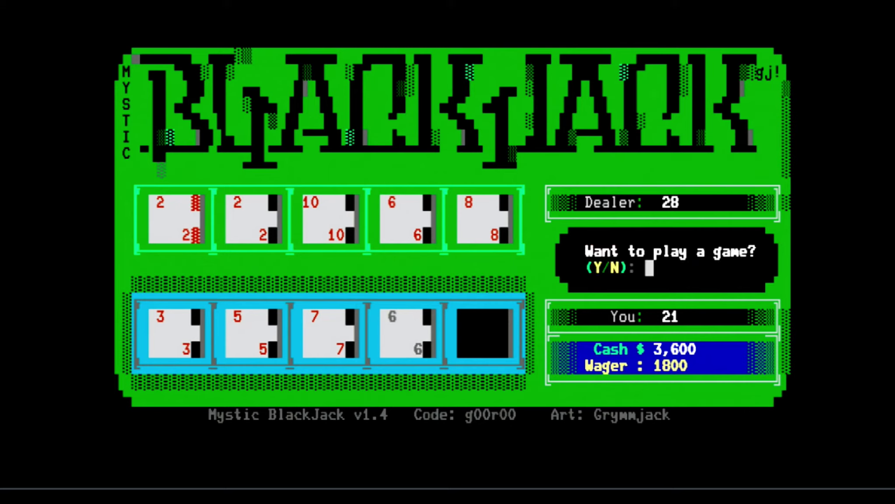
- Play a BlackJack hand with a $3600 wager, standing on the two dealt cards
key(y)
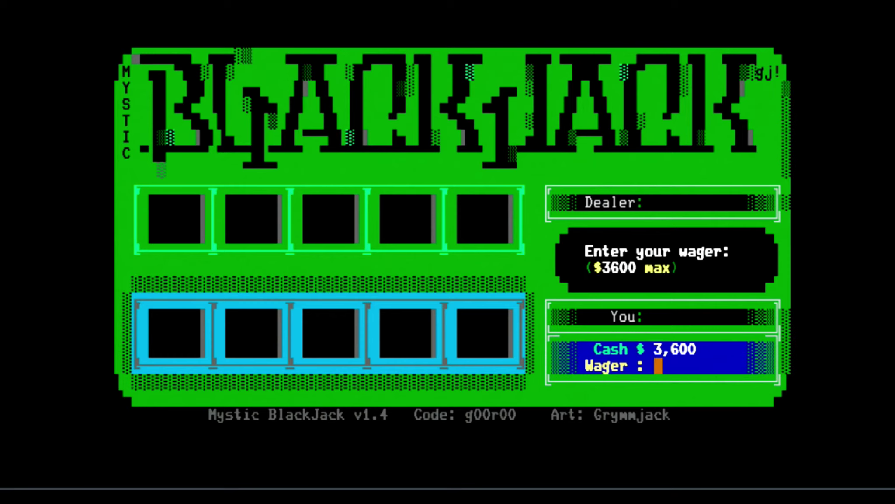
text(3600)
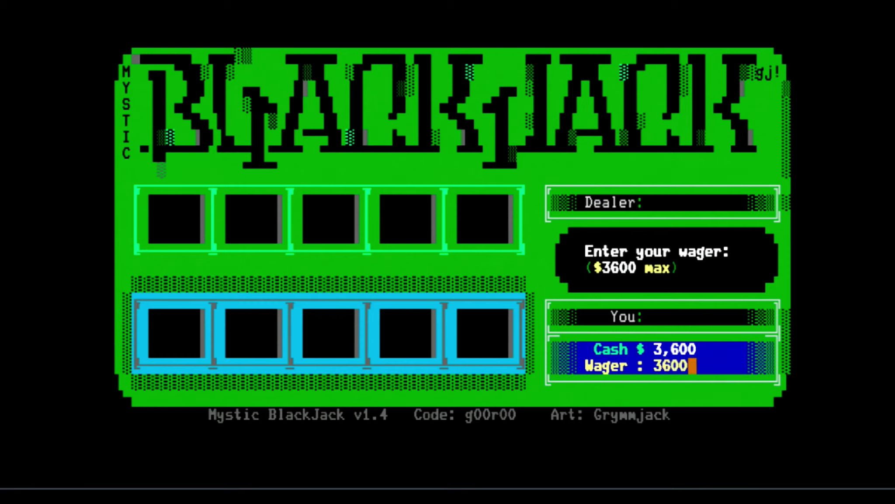
key(Return)
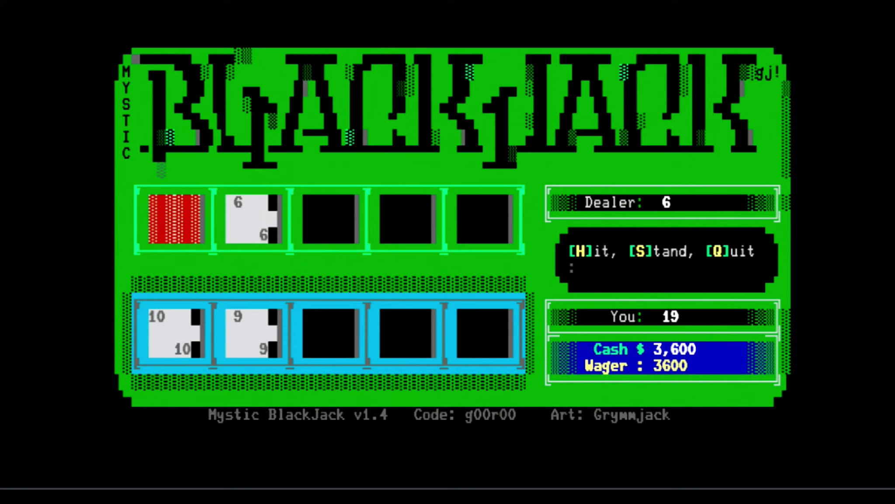
key(s)
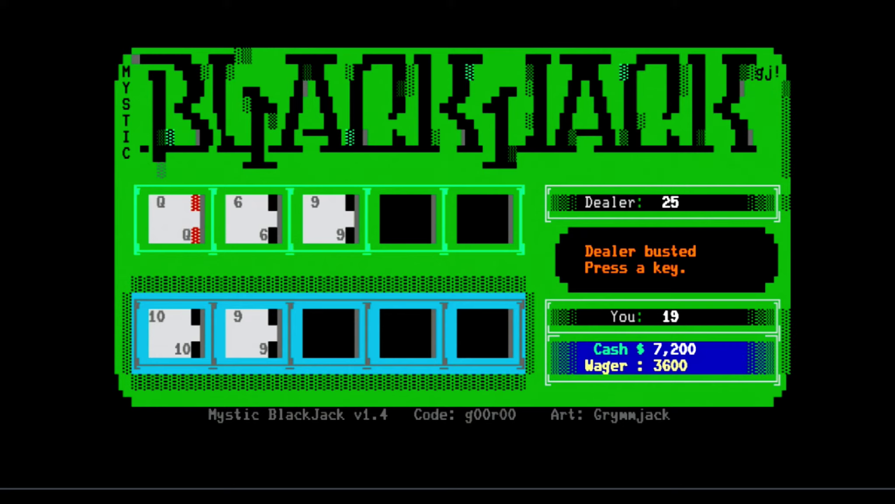
- Play a BlackJack hand with a $7200 wager, standing on the two dealt cards
key(Return)
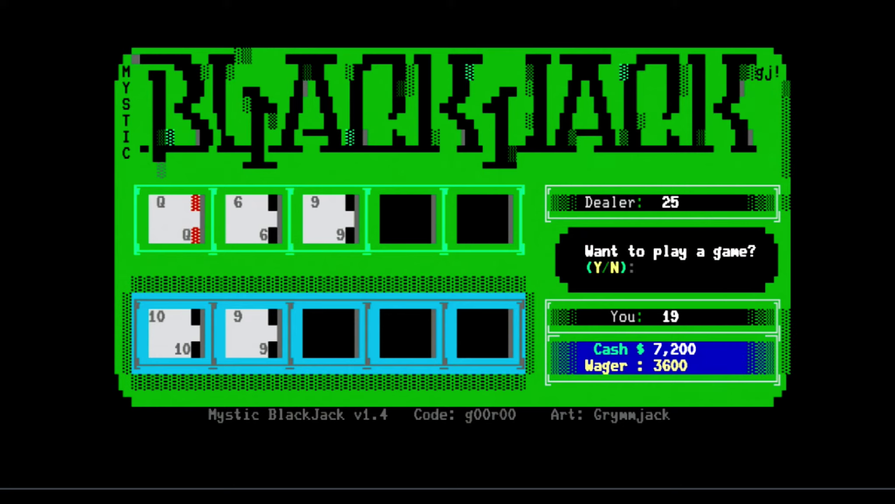
key(y)
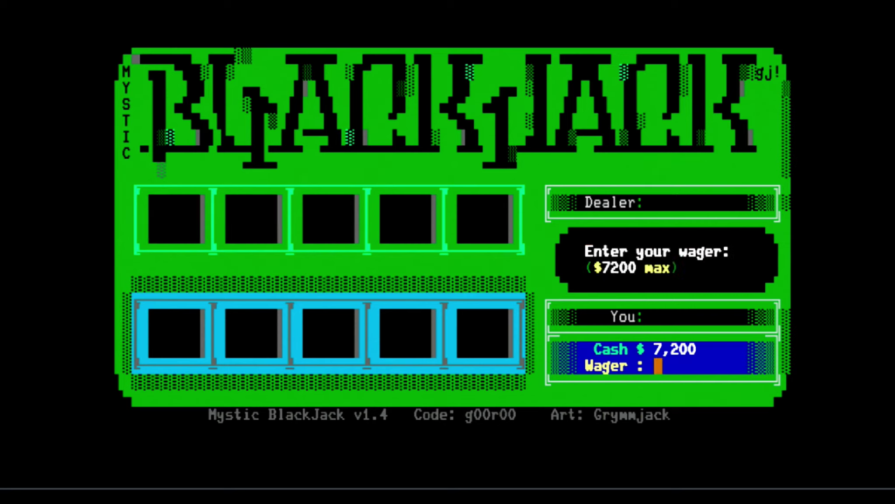
text(7200)
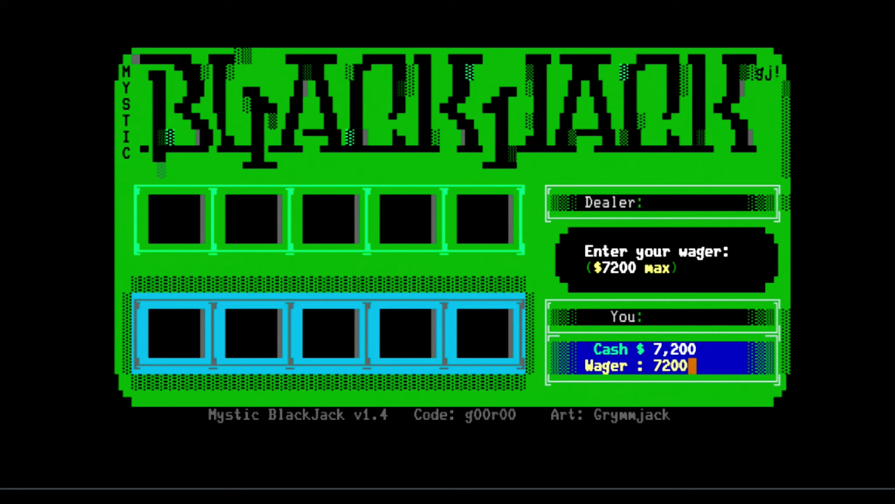
key(Return)
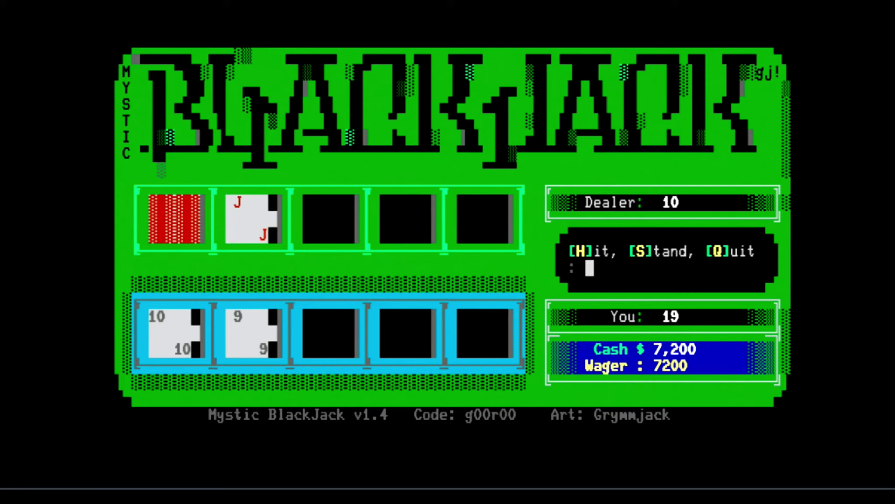
key(s)
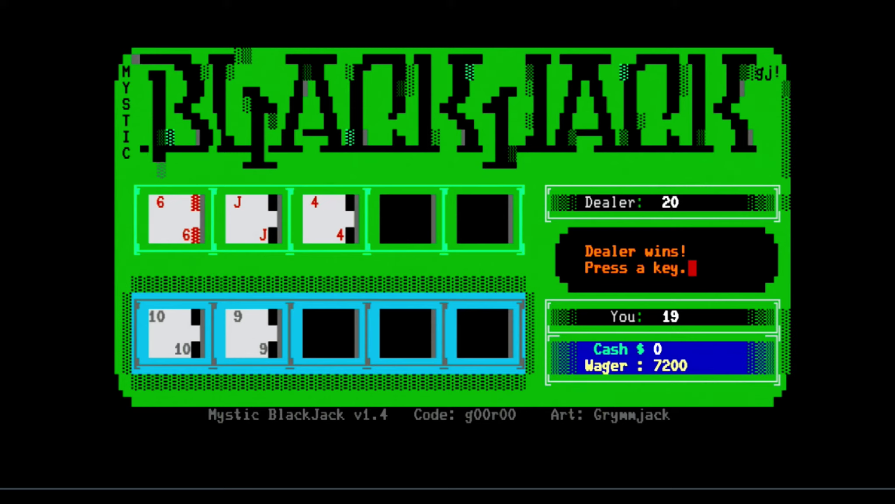
key(Return)
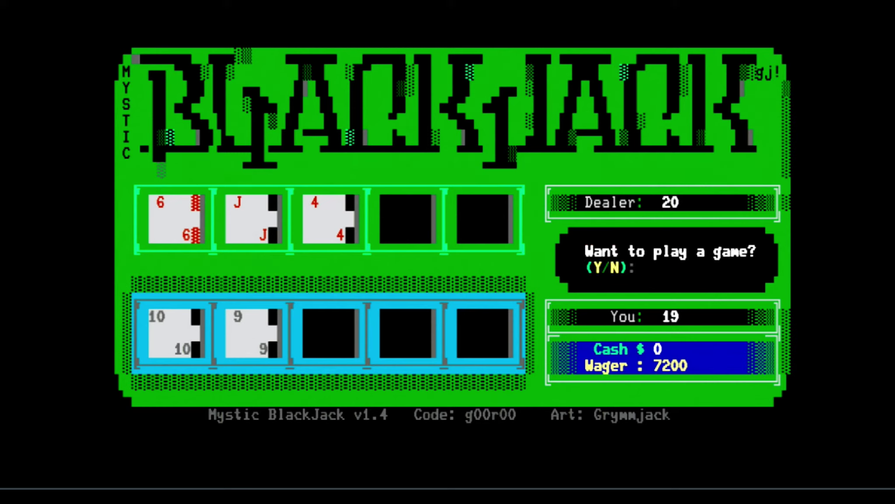
- Decline another BlackJack game, continue past the top money holders list, and quit the games menu
key(n)
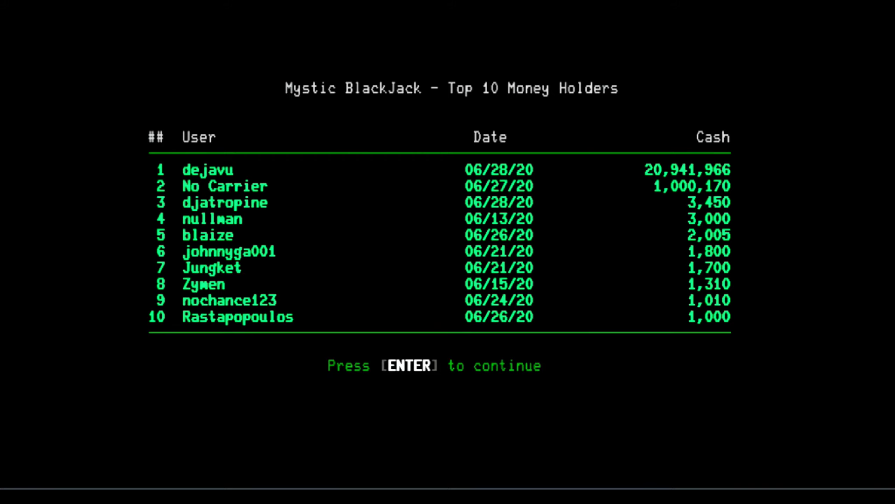
key(Return)
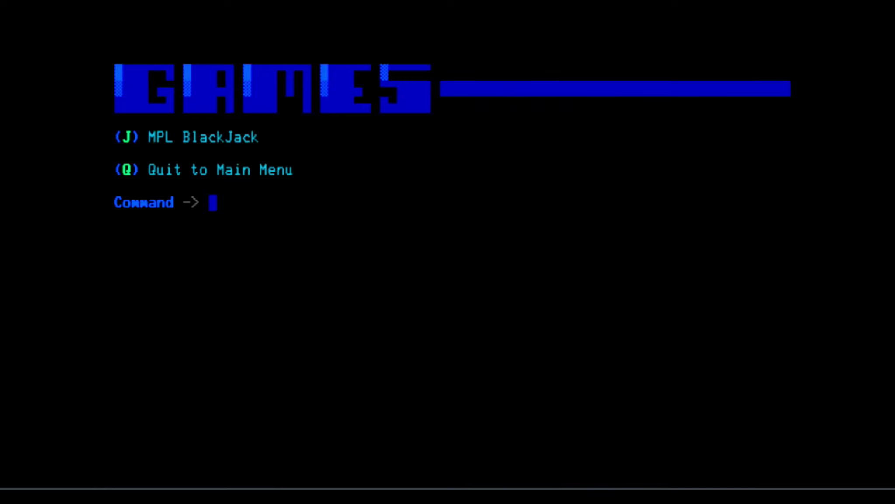
key(q)
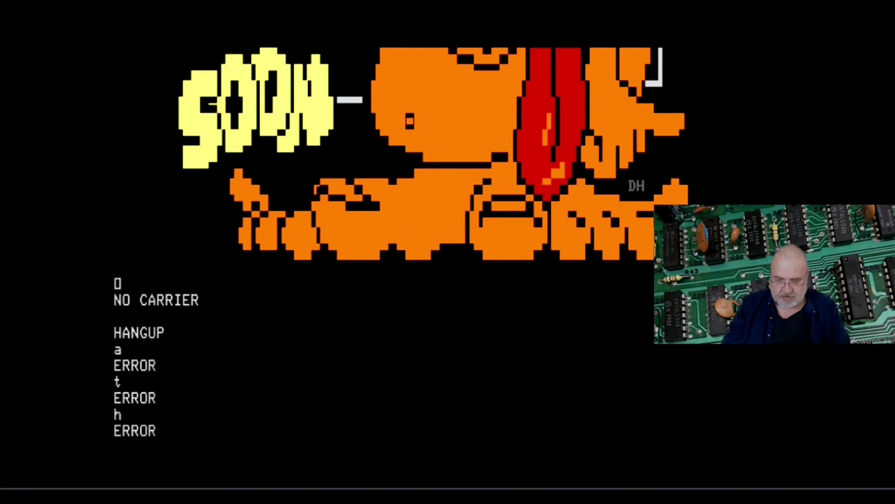
- Hang up the modem with ATH and display its command help with AT$
text(ATH)
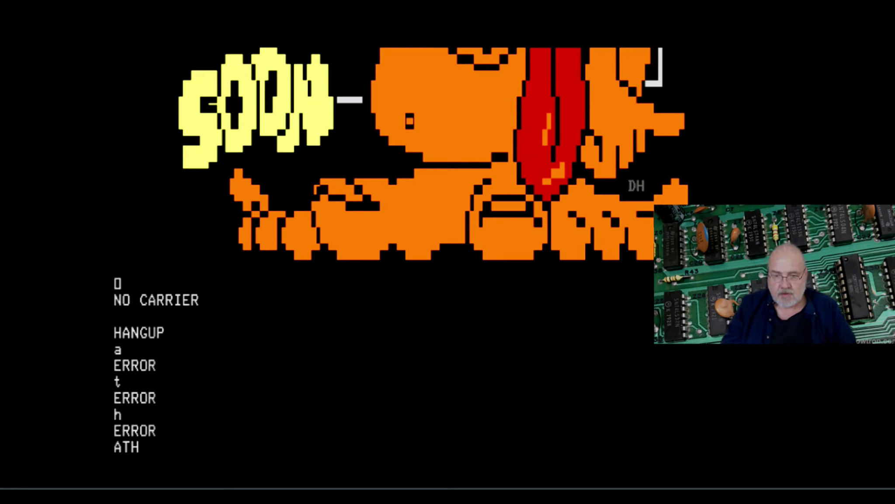
key(Return)
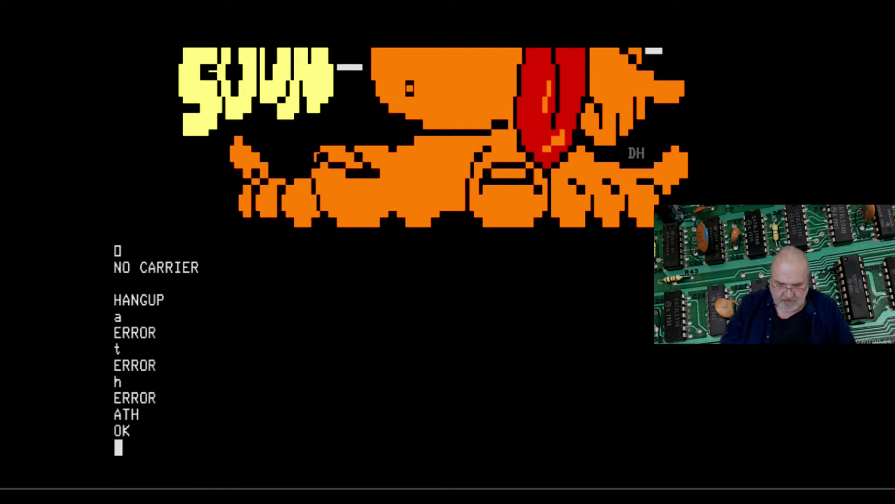
text(AT$)
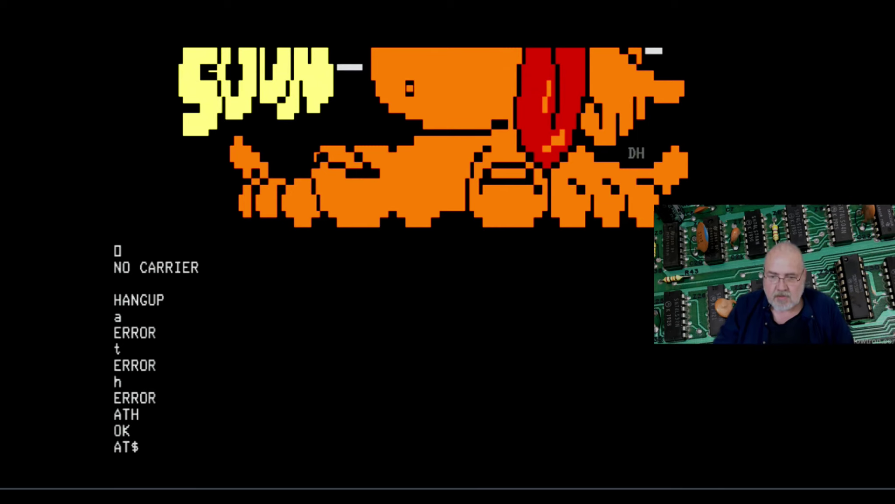
key(Return)
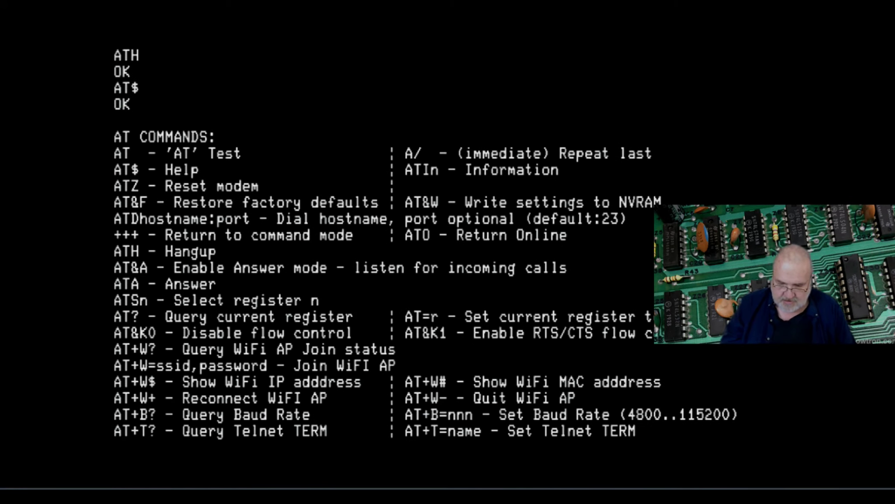
- Disconnect the modem from the WiFi access point with AT+W-
text(AT)
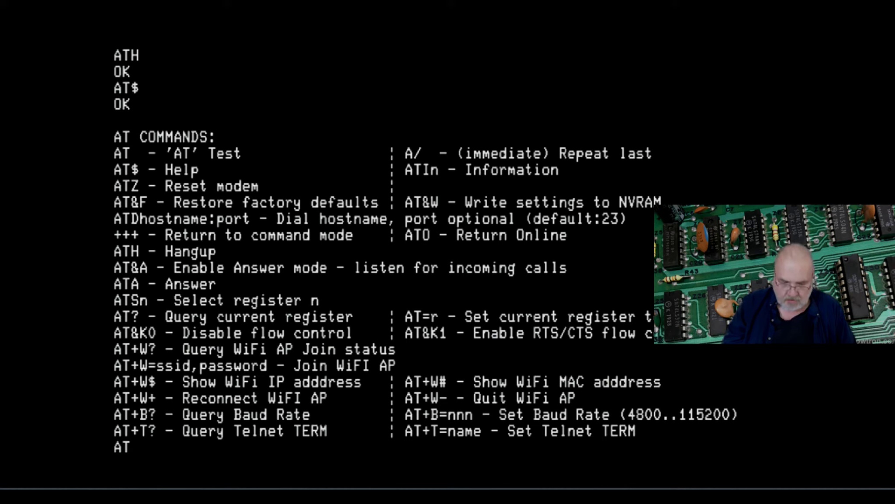
text(+W)
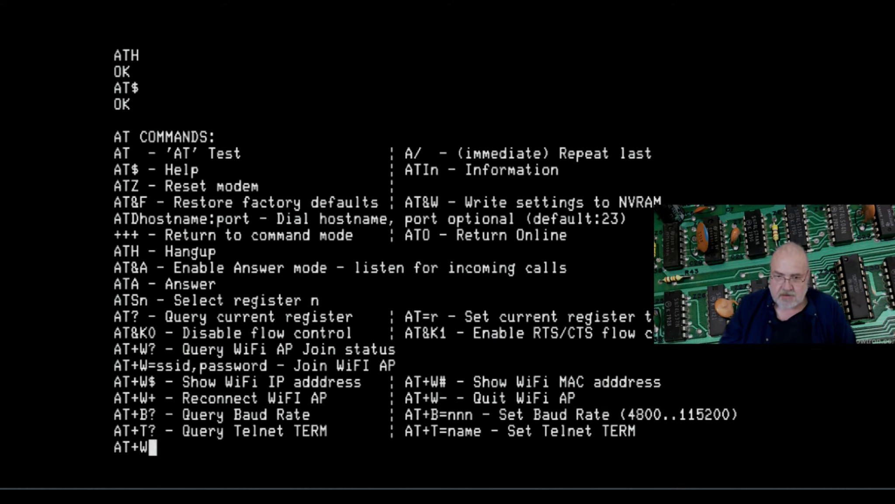
text(-)
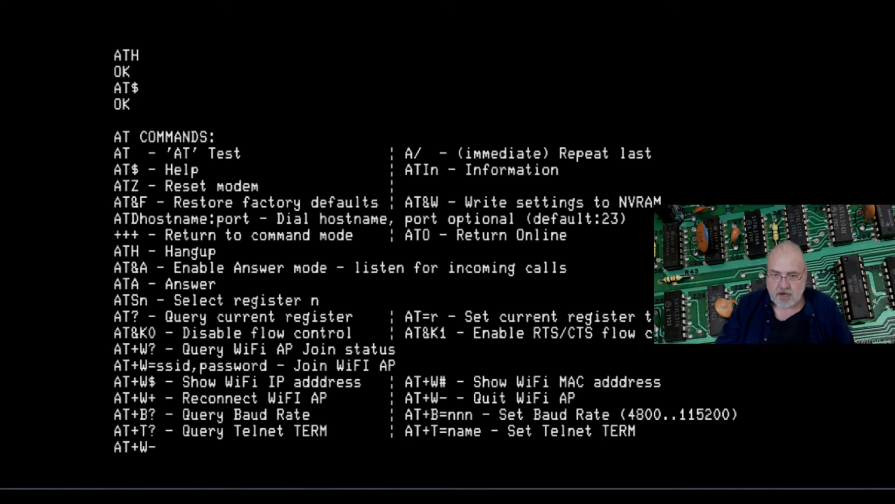
key(Return)
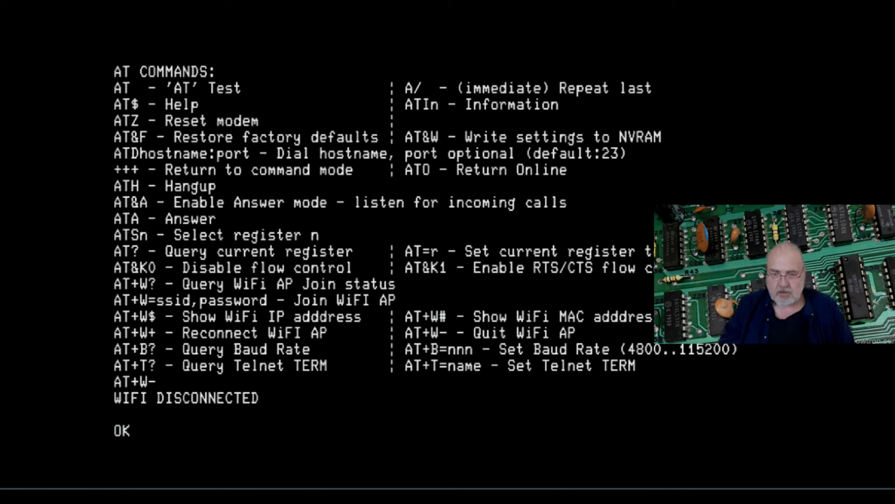
- Exit QTERM to the CP/M prompt and list the files on drive P with DIR
text(P>)
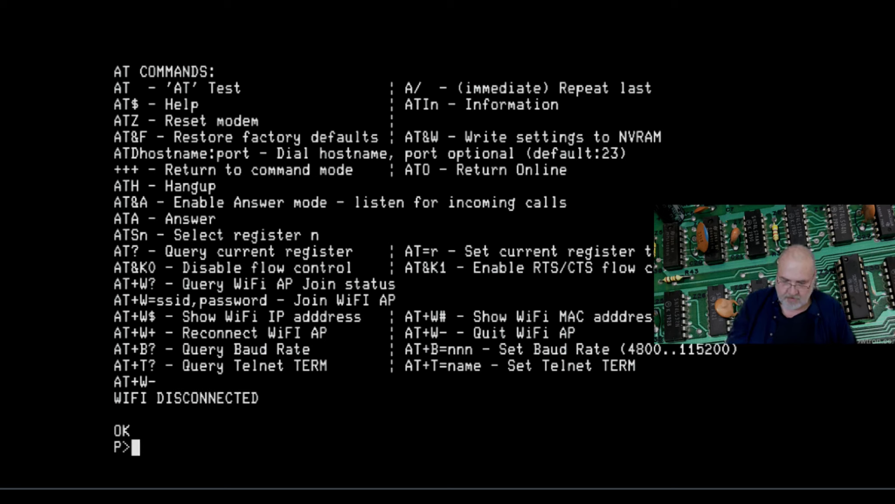
key(Return)
text(DIR)
key(Return)
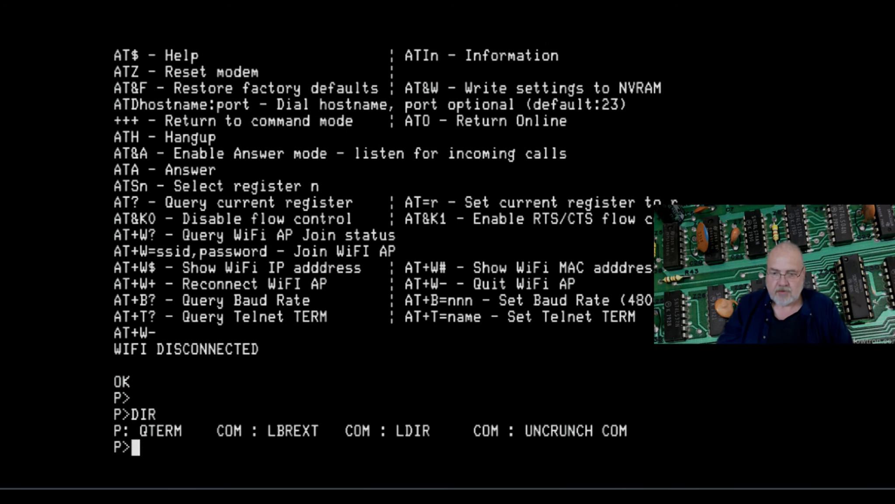